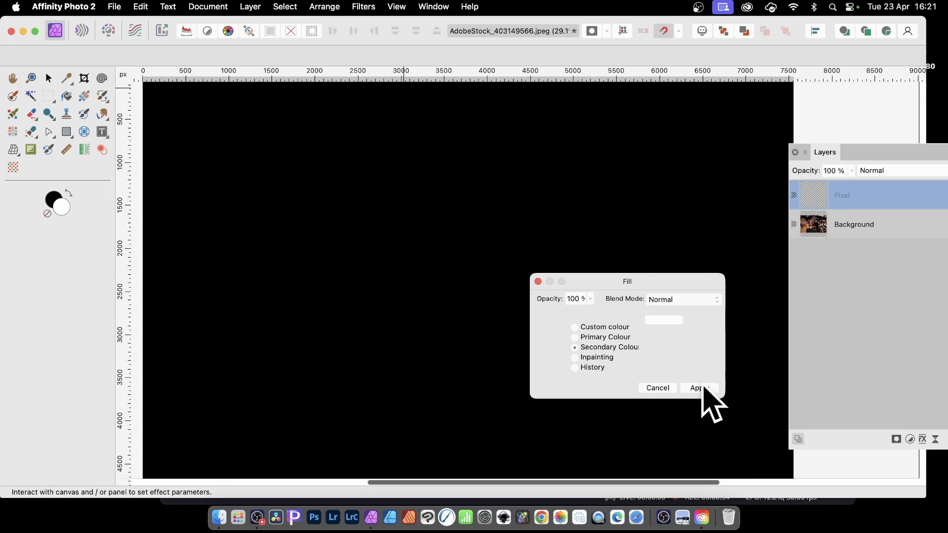
Fill the Pixel layer with black and apply monochromatic Gaussian Add Noise at 100% intensity.
{"action": "left_click", "coordinate": [701, 388]}
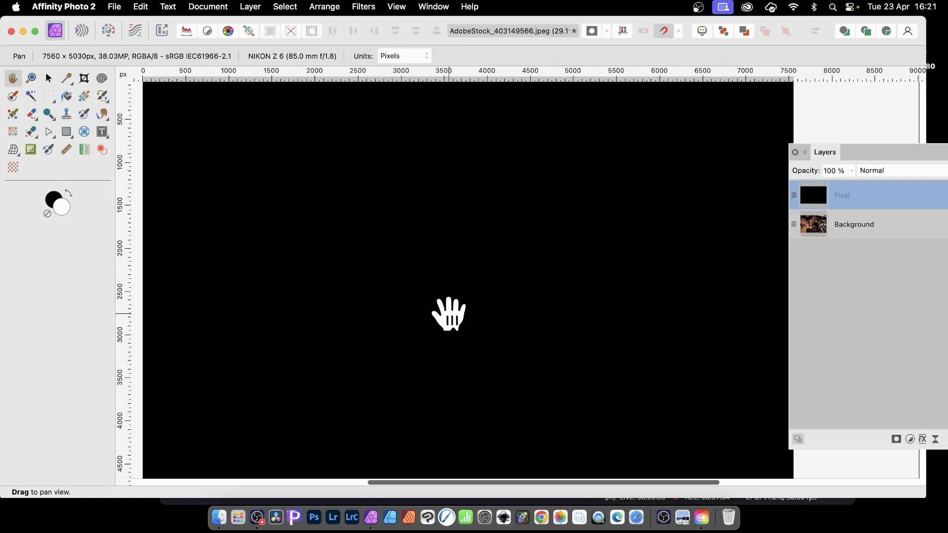
{"action": "left_click", "coordinate": [372, 5]}
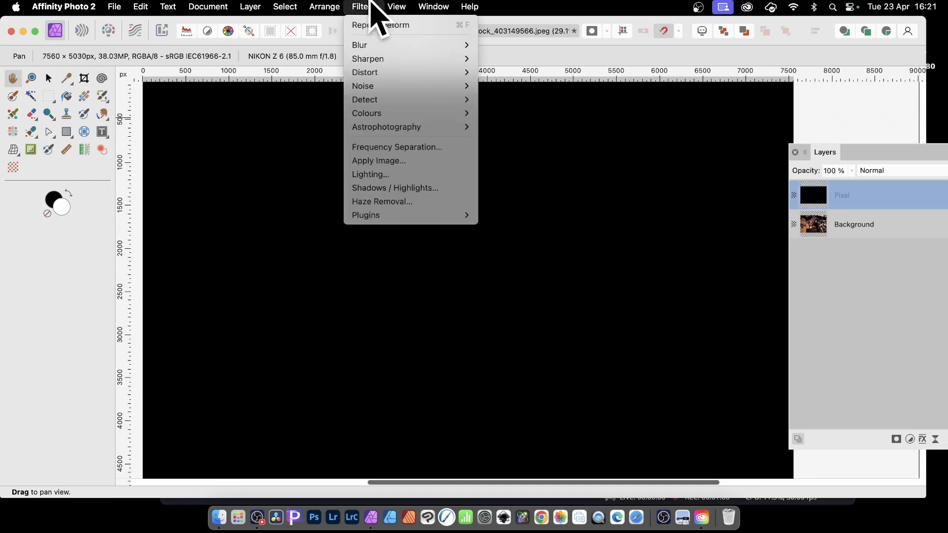
{"action": "mouse_move", "coordinate": [368, 87]}
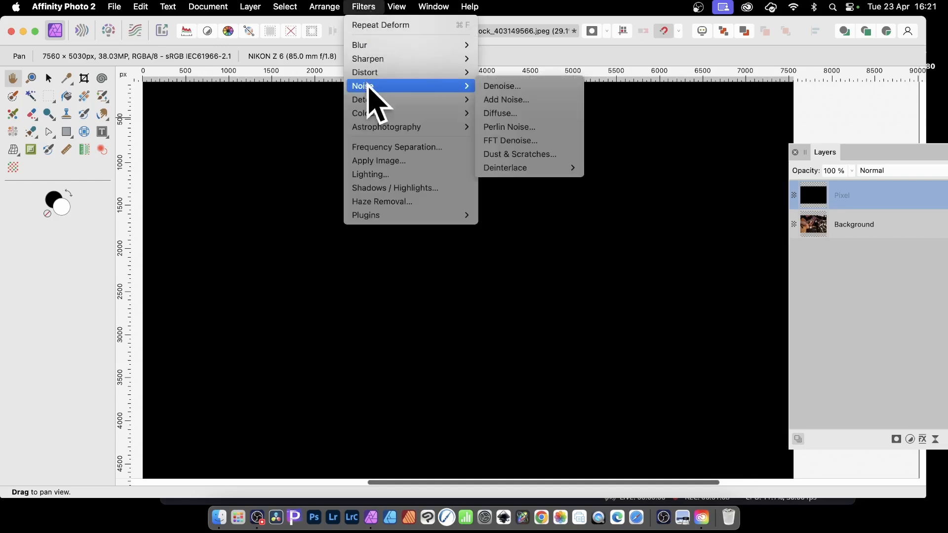
{"action": "left_click", "coordinate": [539, 101]}
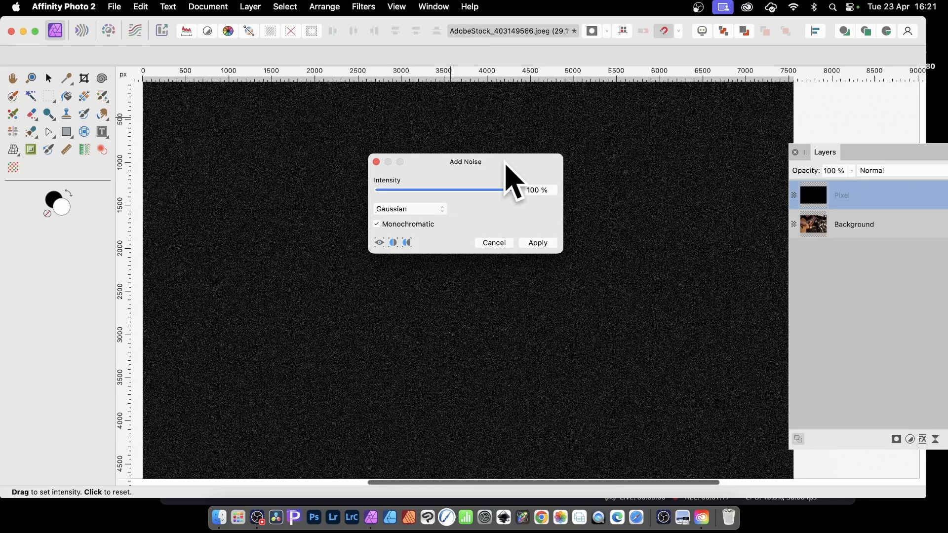
{"action": "left_click", "coordinate": [379, 224]}
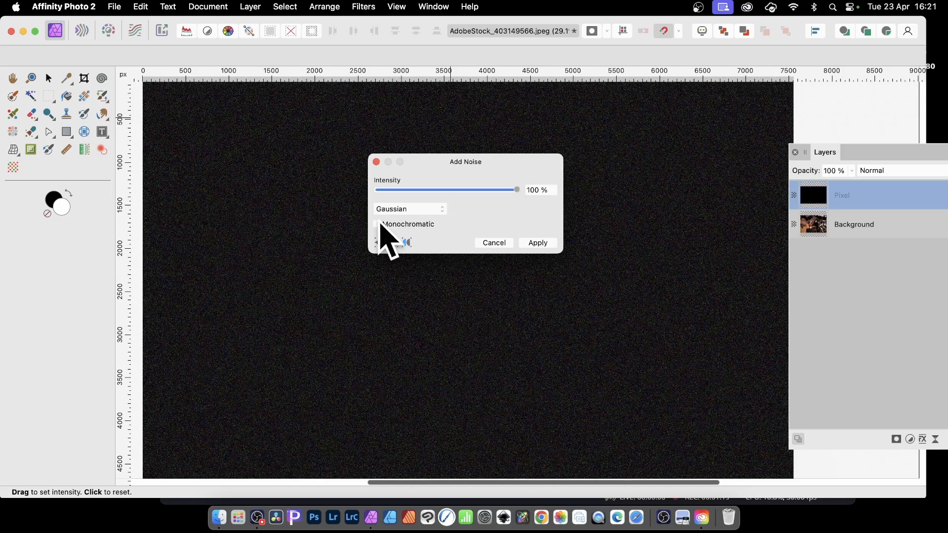
{"action": "left_click", "coordinate": [379, 225]}
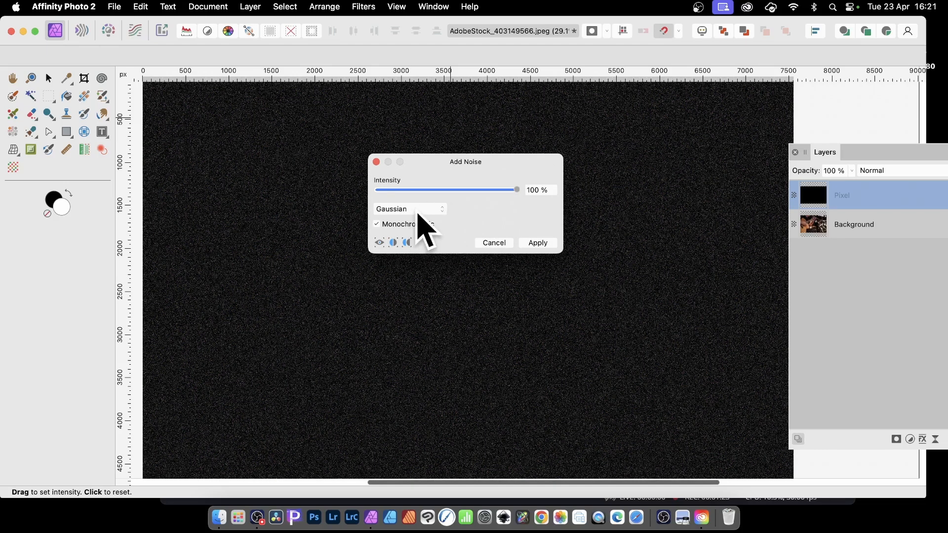
{"action": "left_click", "coordinate": [540, 243]}
Repeat the Add Noise filter three times on the Pixel layer to intensify the grain.
{"action": "key", "text": "h"}
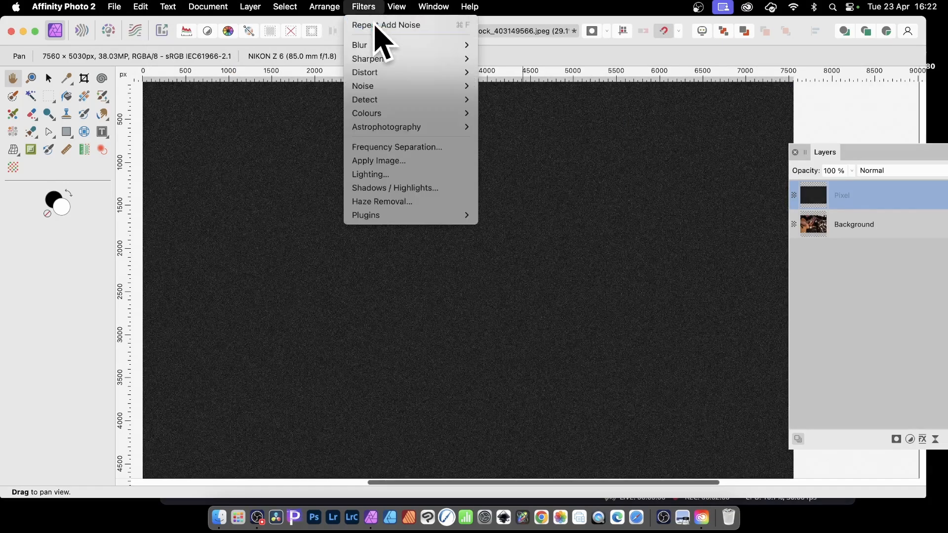
{"action": "left_click", "coordinate": [430, 25]}
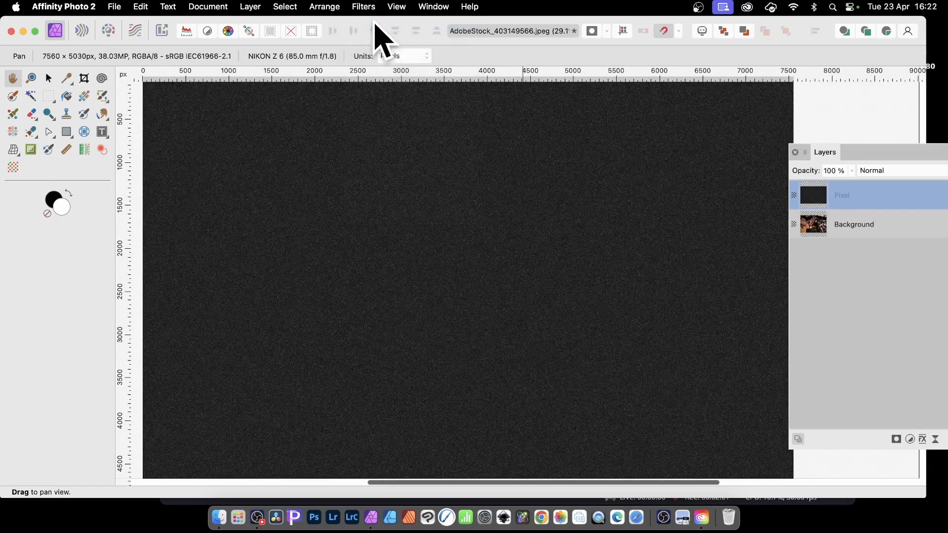
{"action": "left_click", "coordinate": [363, 7]}
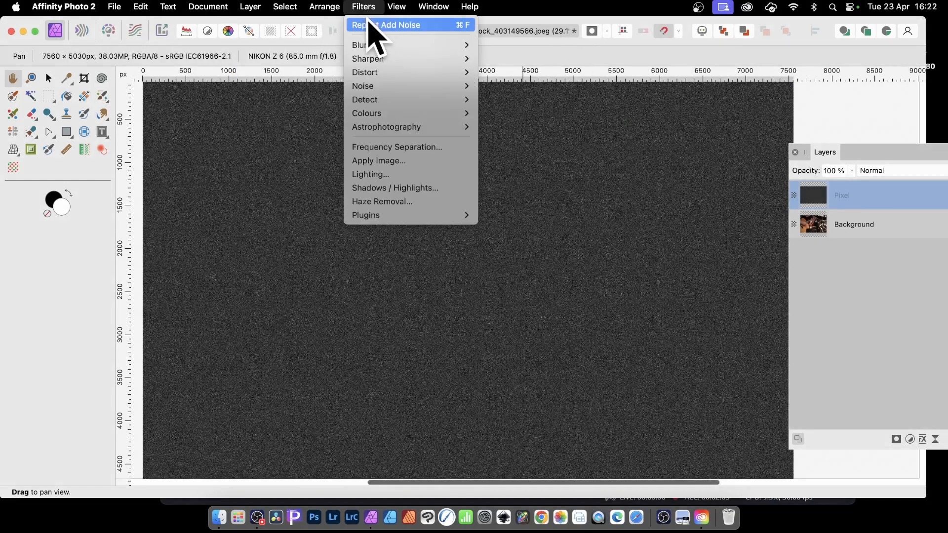
{"action": "left_click", "coordinate": [372, 25]}
{"action": "left_click", "coordinate": [365, 7]}
{"action": "left_click", "coordinate": [370, 24]}
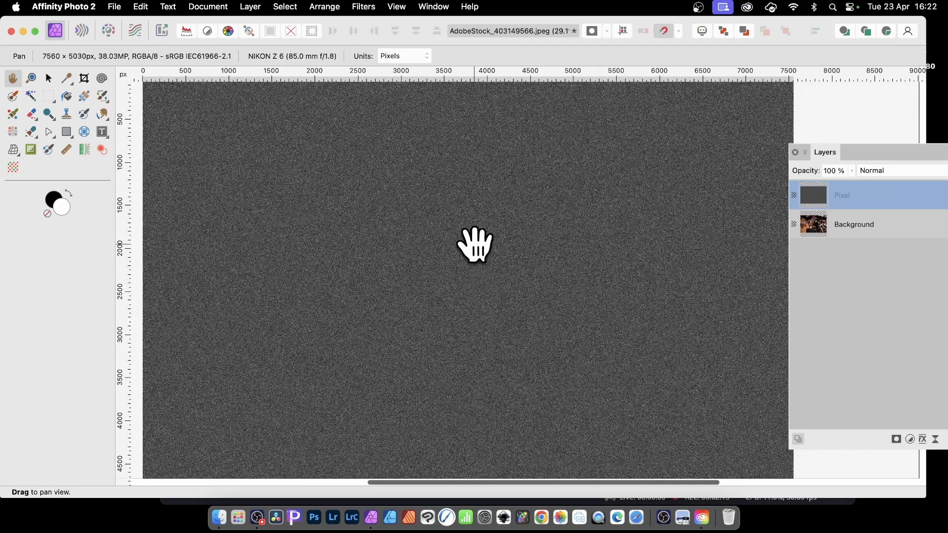
Start the Emboss filter on the noise layer with radius 100 px, amount 452% and rotation 337°.
{"action": "left_click", "coordinate": [365, 7]}
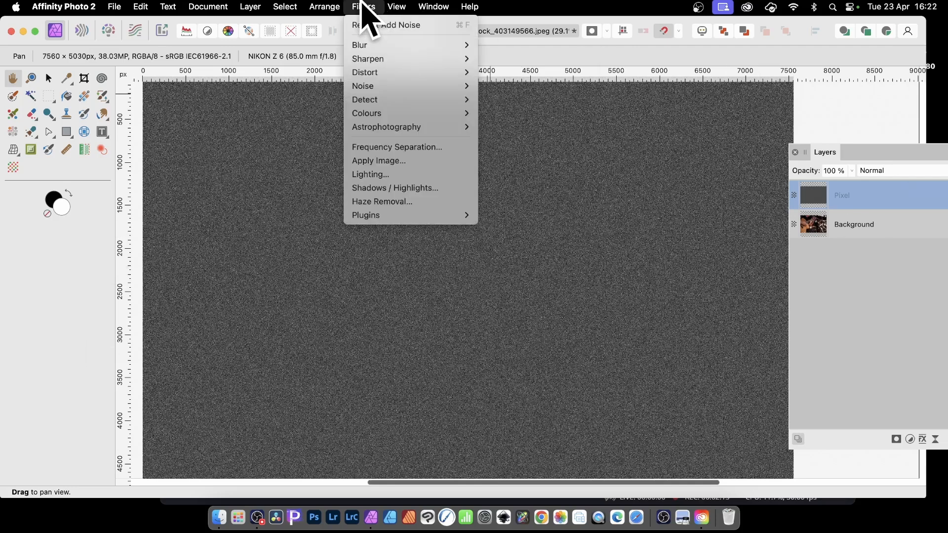
{"action": "mouse_move", "coordinate": [390, 113]}
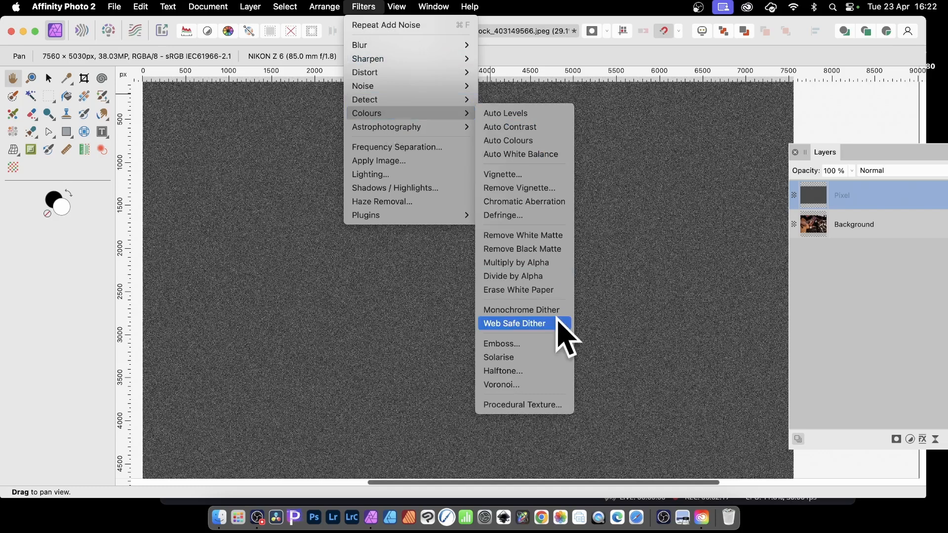
{"action": "left_click", "coordinate": [550, 344]}
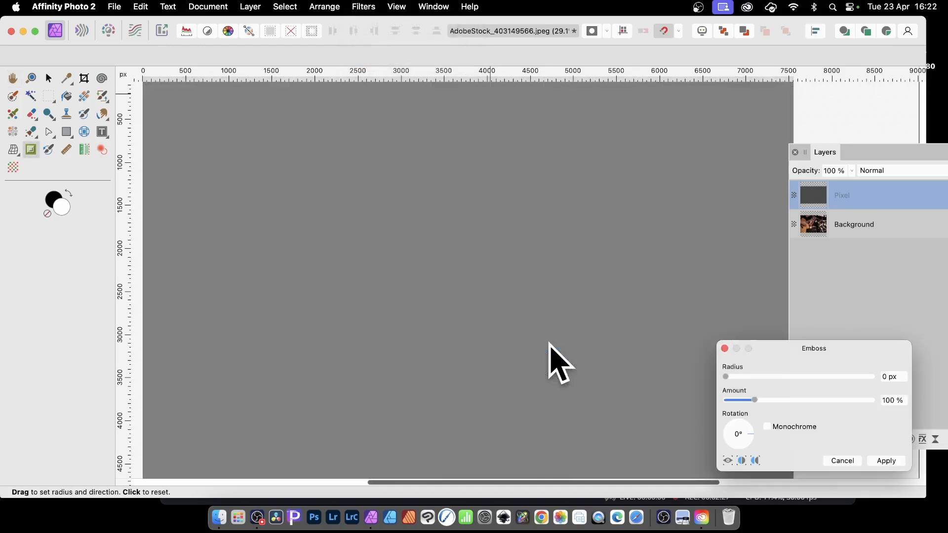
{"action": "left_click_drag", "start_coordinate": [788, 357], "coordinate": [418, 222]}
{"action": "left_click_drag", "start_coordinate": [325, 241], "coordinate": [427, 241]}
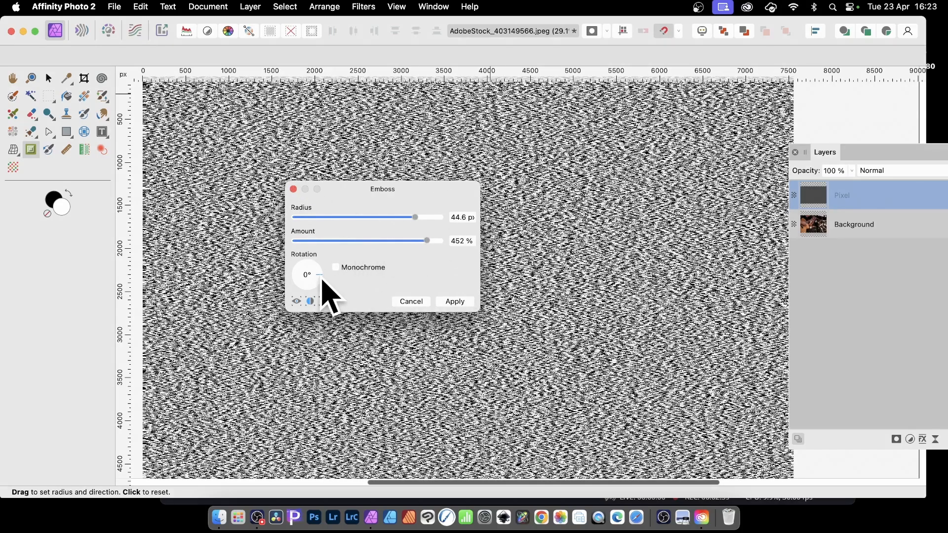
{"action": "left_click_drag", "start_coordinate": [322, 280], "coordinate": [329, 286]}
{"action": "left_click_drag", "start_coordinate": [415, 218], "coordinate": [454, 221]}
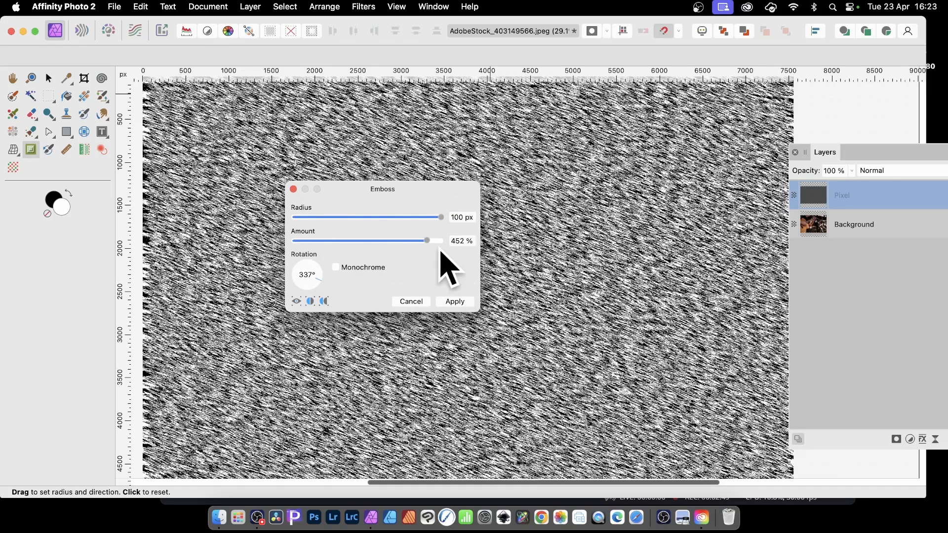
Raise the Emboss radius to 300 px and then 500 px, and apply the filter.
{"action": "left_click", "coordinate": [462, 218]}
{"action": "type", "text": "30"}
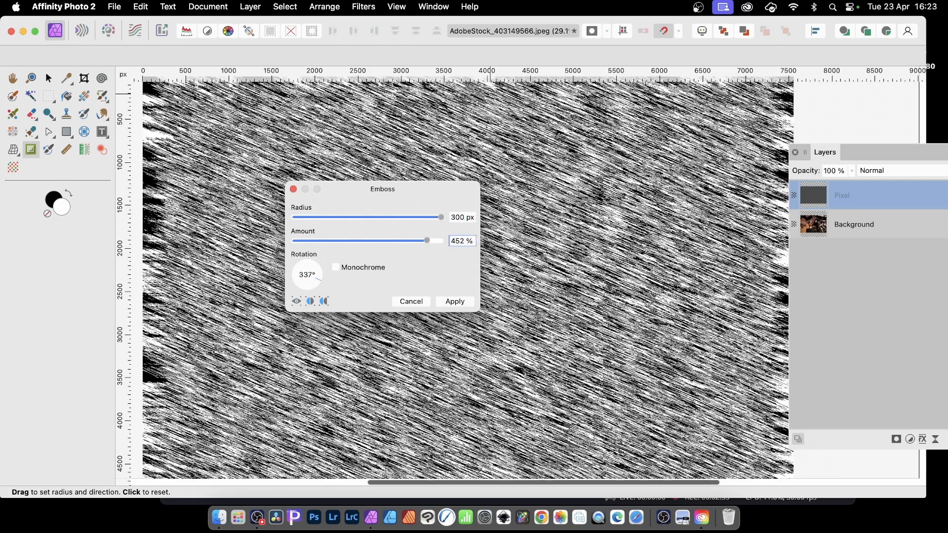
{"action": "left_click", "coordinate": [462, 217]}
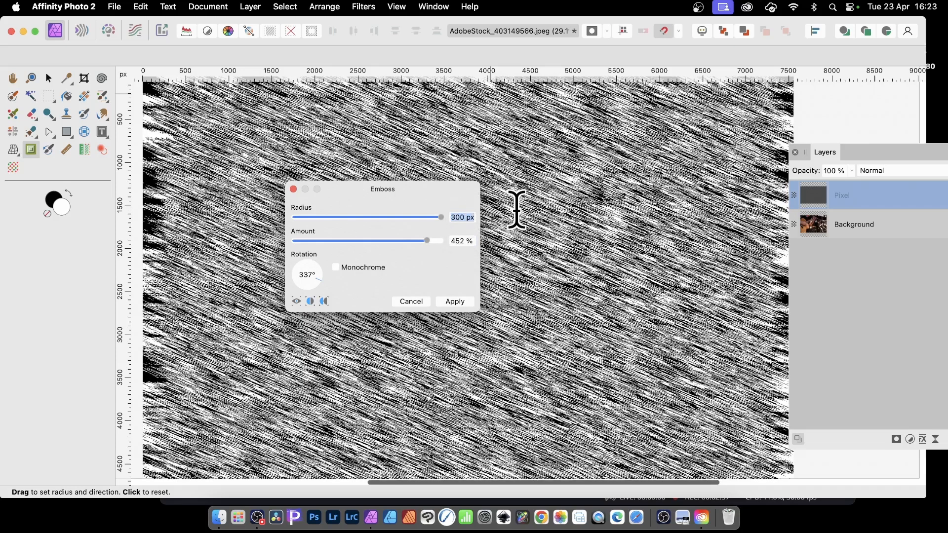
{"action": "type", "text": "500"}
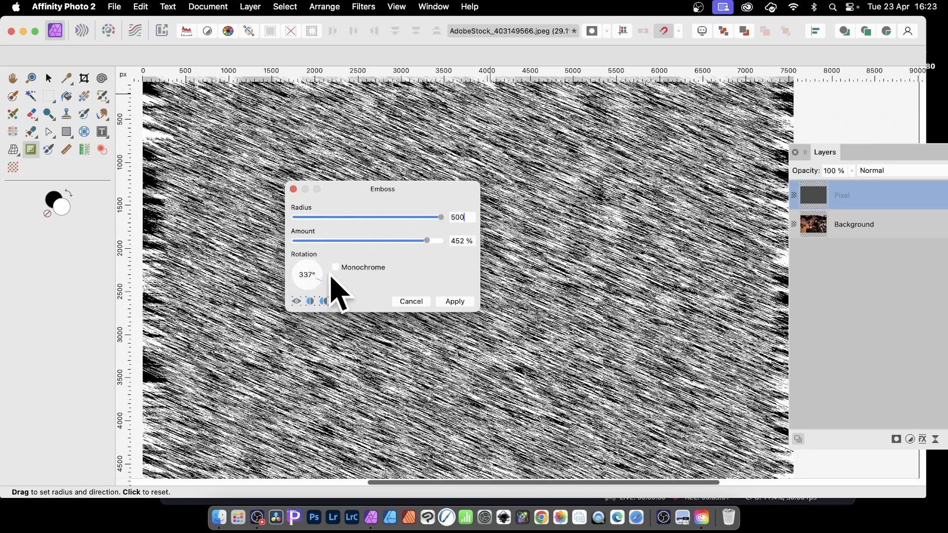
{"action": "left_click", "coordinate": [455, 302]}
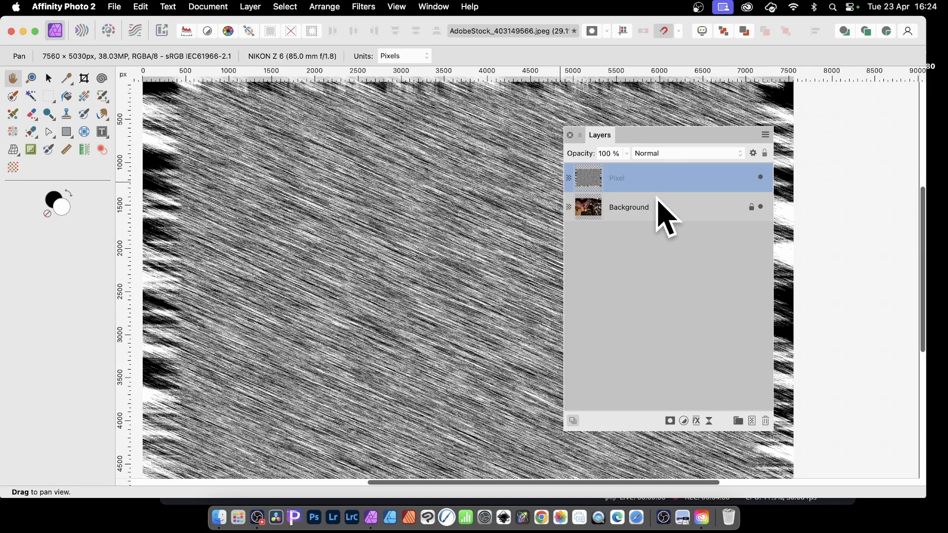
Try the Darken and Colour Burn blend modes on the Pixel layer.
{"action": "left_click", "coordinate": [681, 154]}
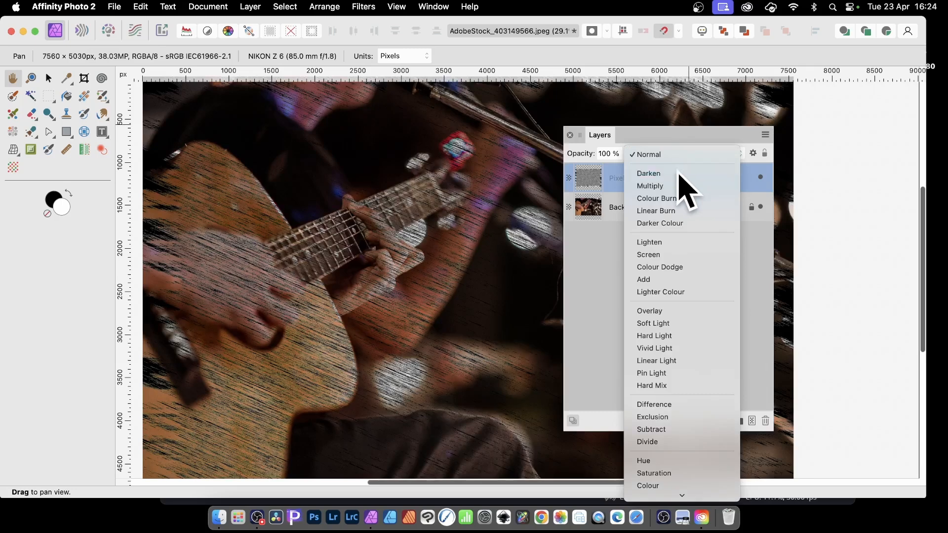
{"action": "left_click", "coordinate": [679, 173]}
{"action": "left_click", "coordinate": [664, 154]}
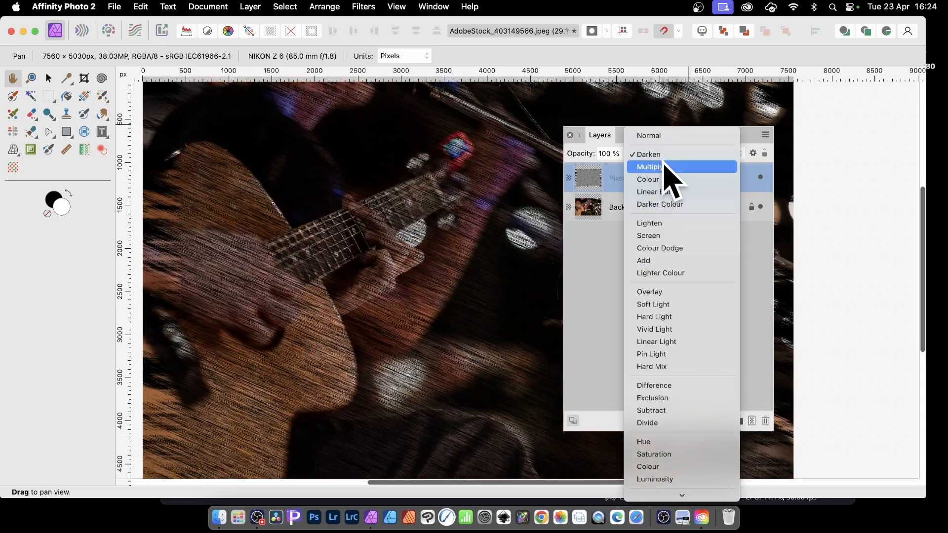
{"action": "left_click", "coordinate": [665, 179]}
Set the Pixel layer's blend mode to Vivid Light and move the Layers panel clear of the image.
{"action": "mouse_move", "coordinate": [664, 134]}
{"action": "left_mouse_down"}
{"action": "mouse_move", "coordinate": [736, 120]}
{"action": "mouse_move", "coordinate": [744, 108]}
{"action": "left_mouse_up"}
{"action": "left_click", "coordinate": [737, 129]}
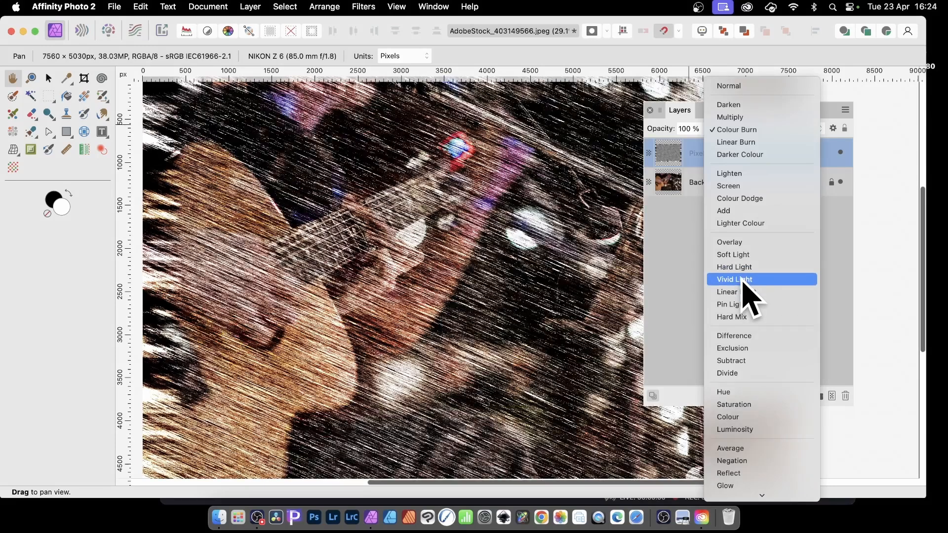
{"action": "left_click", "coordinate": [744, 279]}
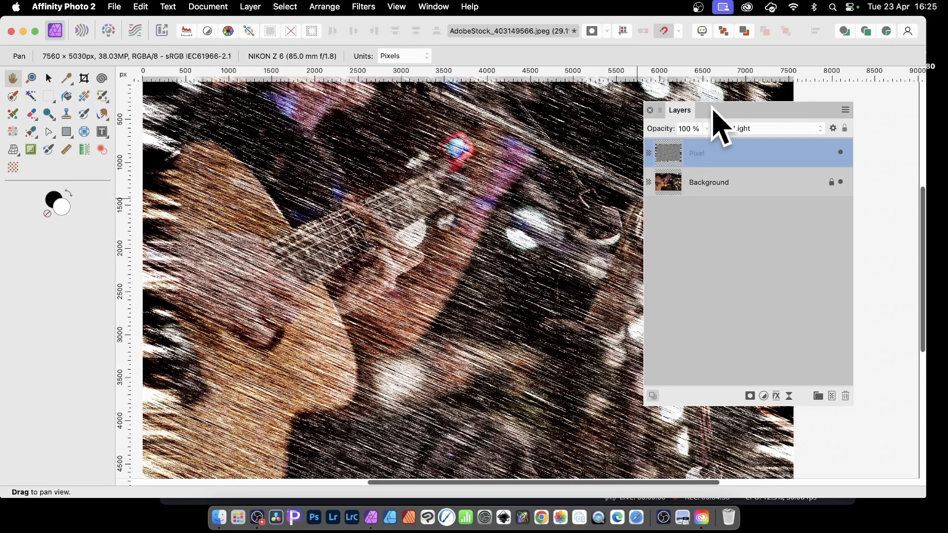
{"action": "left_click_drag", "start_coordinate": [716, 110], "coordinate": [810, 124]}
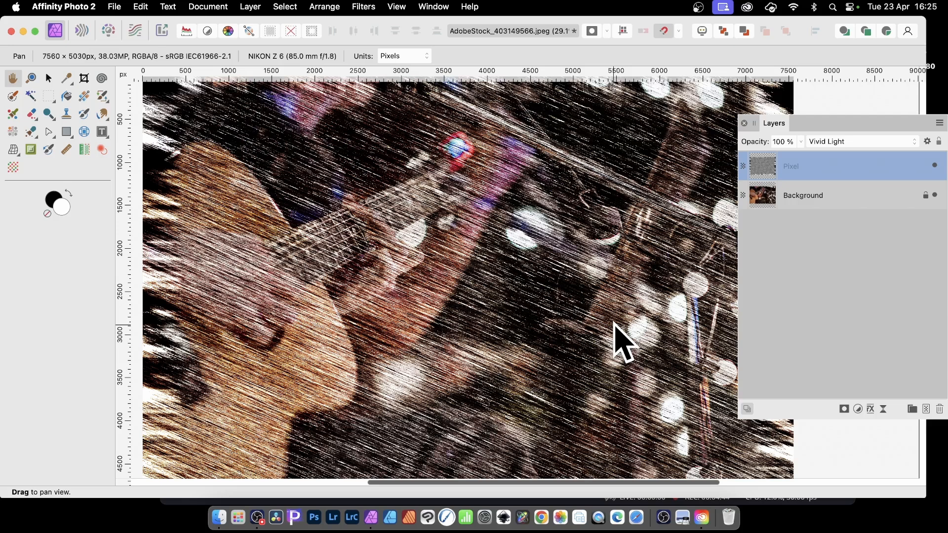
{"action": "left_click", "coordinate": [364, 7]}
{"action": "mouse_move", "coordinate": [374, 75]}
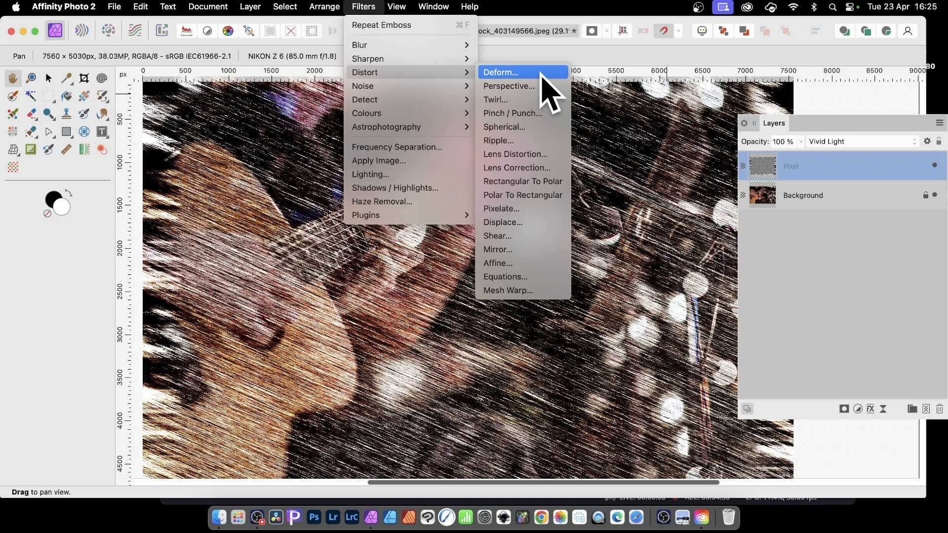
{"action": "key", "text": "Escape"}
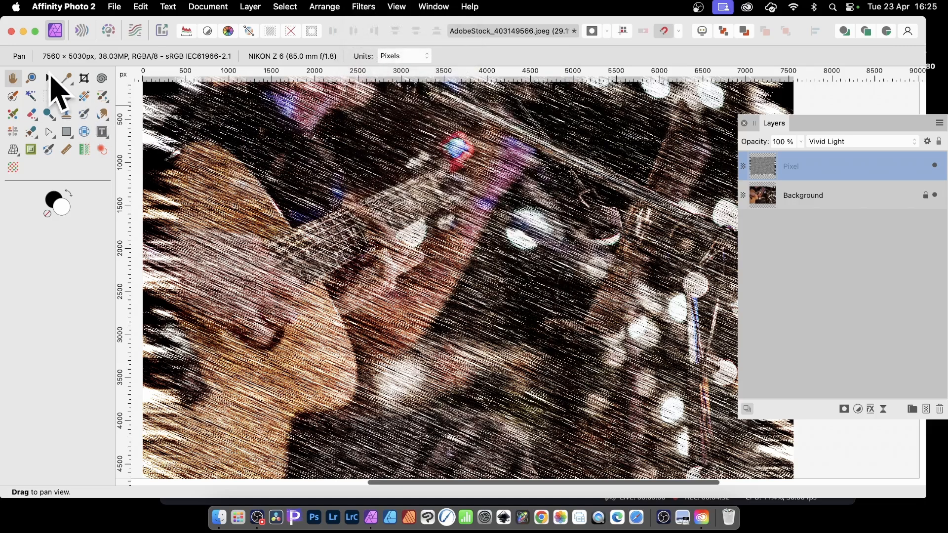
Start the Deform filter on the Pixel layer and place three deform handles along the guitar neck.
{"action": "left_click", "coordinate": [49, 79]}
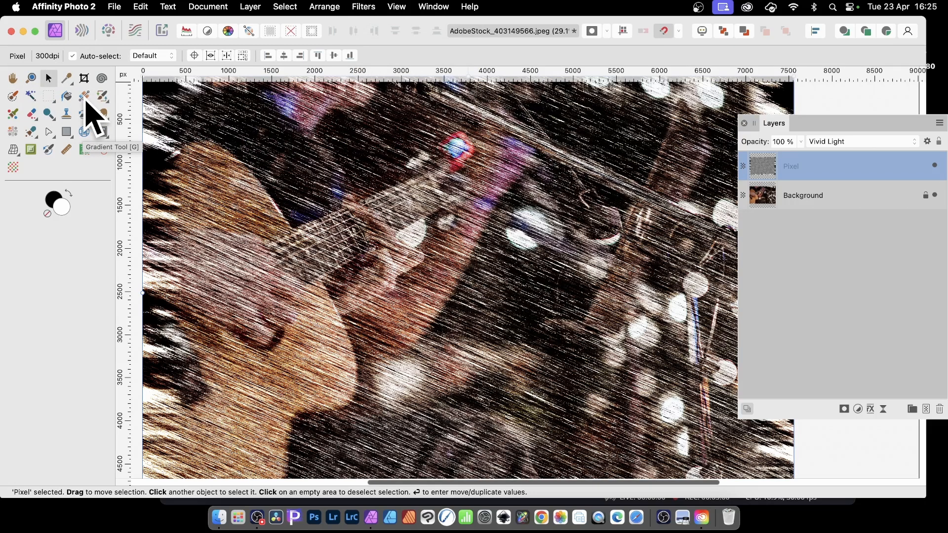
{"action": "left_click", "coordinate": [365, 7]}
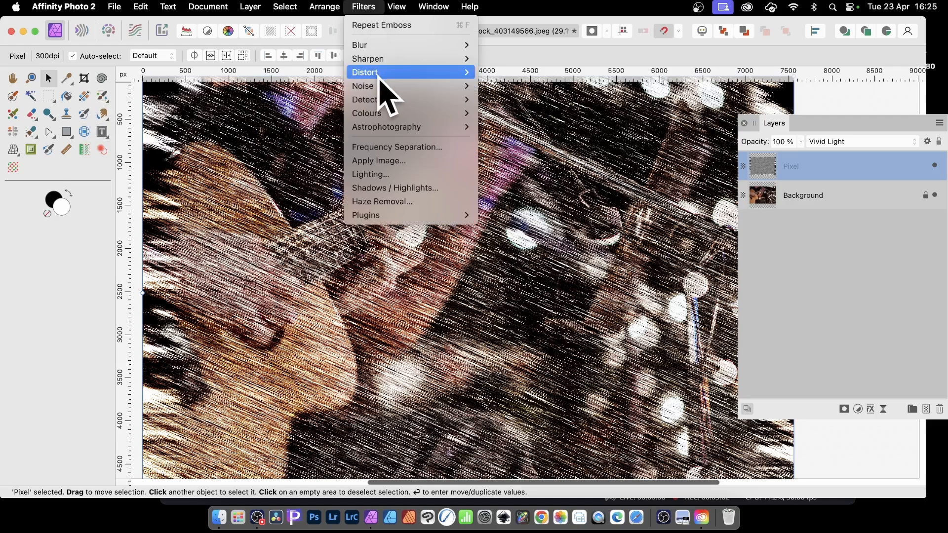
{"action": "mouse_move", "coordinate": [385, 75]}
{"action": "left_click", "coordinate": [544, 74]}
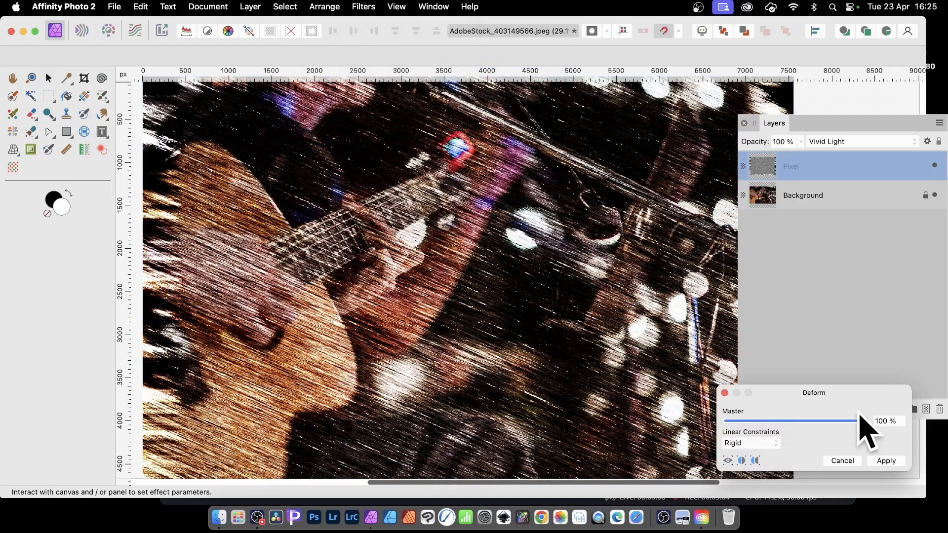
{"action": "left_click_drag", "start_coordinate": [838, 394], "coordinate": [599, 181]}
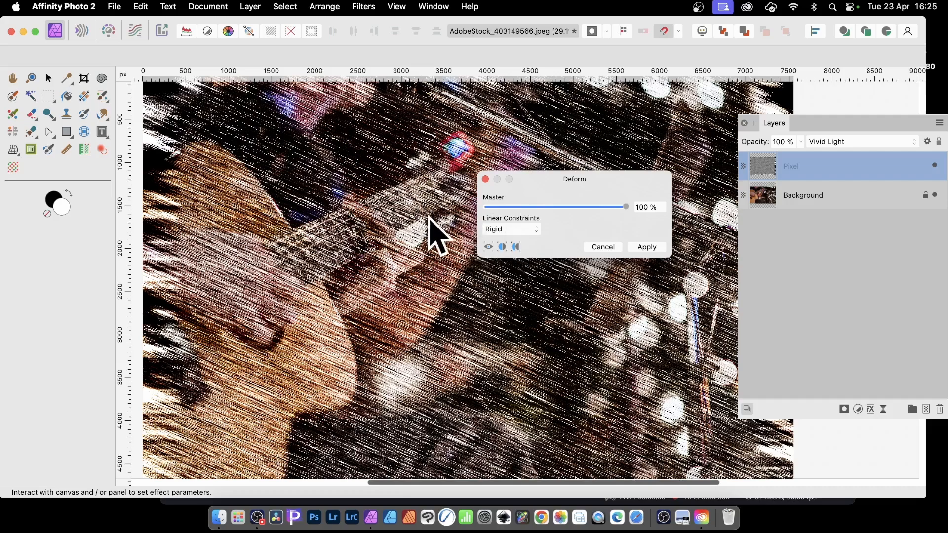
{"action": "left_click", "coordinate": [299, 255]}
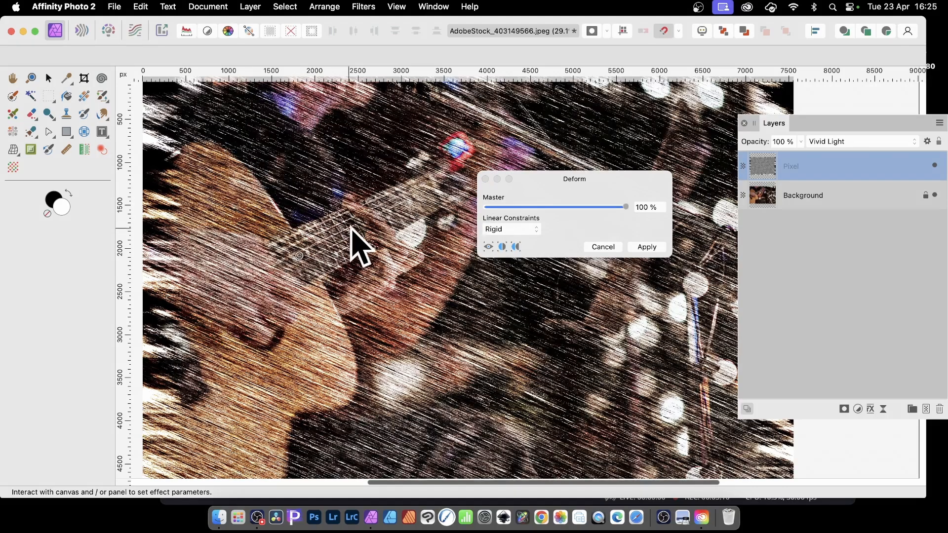
{"action": "left_click", "coordinate": [353, 230]}
{"action": "left_click", "coordinate": [426, 198]}
{"action": "left_click_drag", "start_coordinate": [550, 190], "coordinate": [669, 156]}
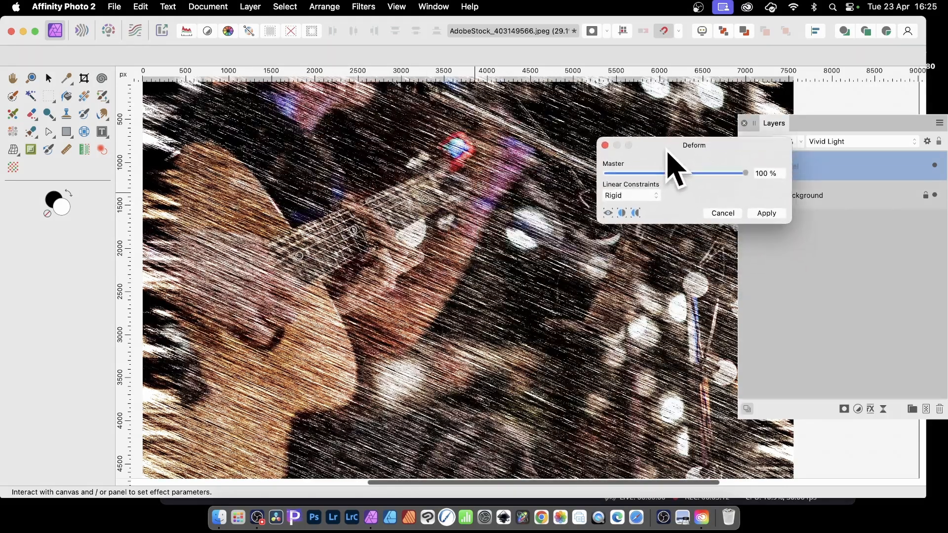
Place three deform handles below the guitar neck and shift the middle one upward to bend the streaks.
{"action": "left_click", "coordinate": [366, 383]}
{"action": "left_click", "coordinate": [455, 366]}
{"action": "left_click", "coordinate": [537, 351]}
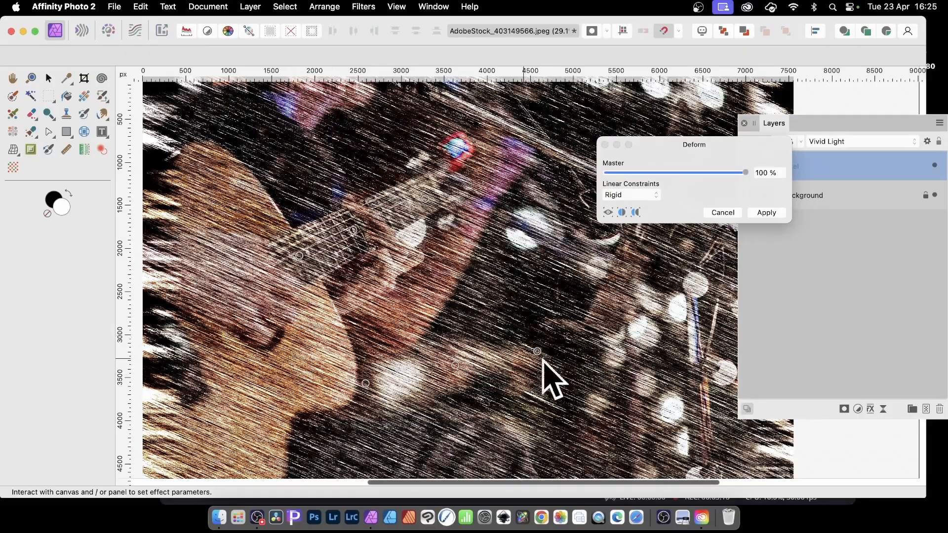
{"action": "left_click_drag", "start_coordinate": [455, 365], "coordinate": [458, 339]}
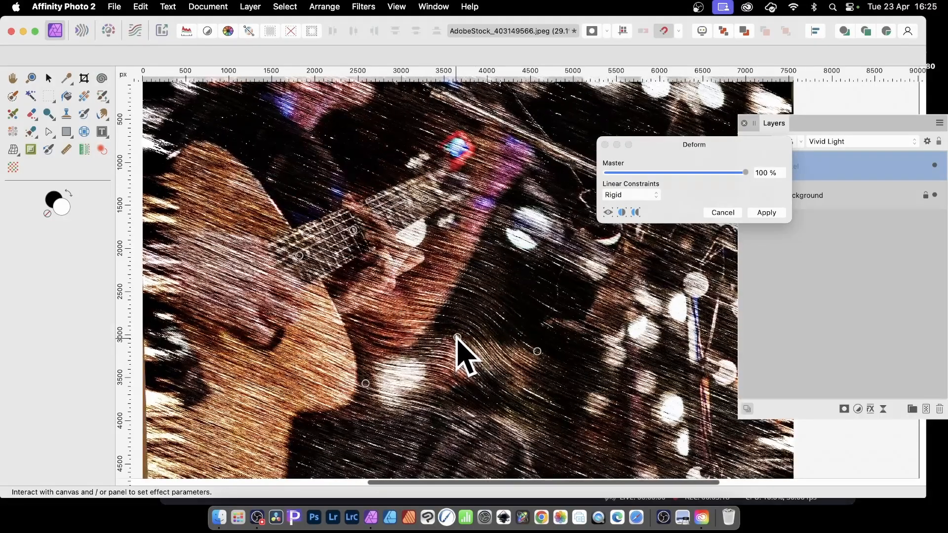
Shift deform handles across the guitar, the hand and the background to swirl the streaks into curves.
{"action": "left_click_drag", "start_coordinate": [353, 229], "coordinate": [614, 240]}
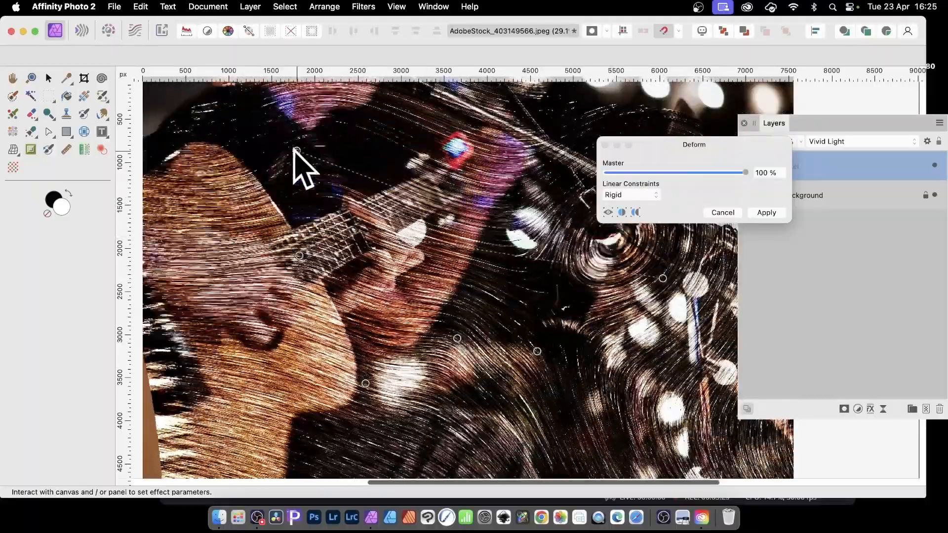
{"action": "left_click_drag", "start_coordinate": [208, 138], "coordinate": [172, 133]}
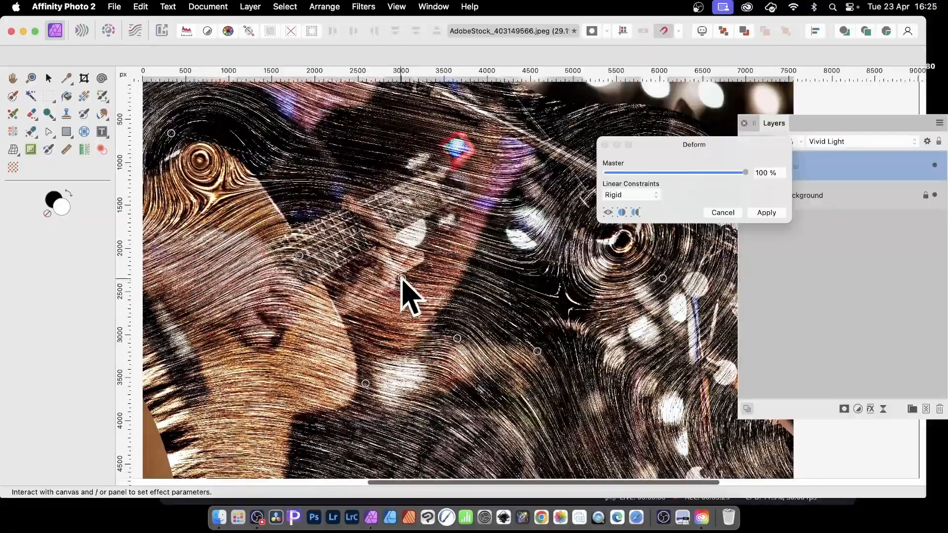
{"action": "left_click_drag", "start_coordinate": [291, 301], "coordinate": [200, 329]}
{"action": "left_click_drag", "start_coordinate": [313, 271], "coordinate": [423, 212]}
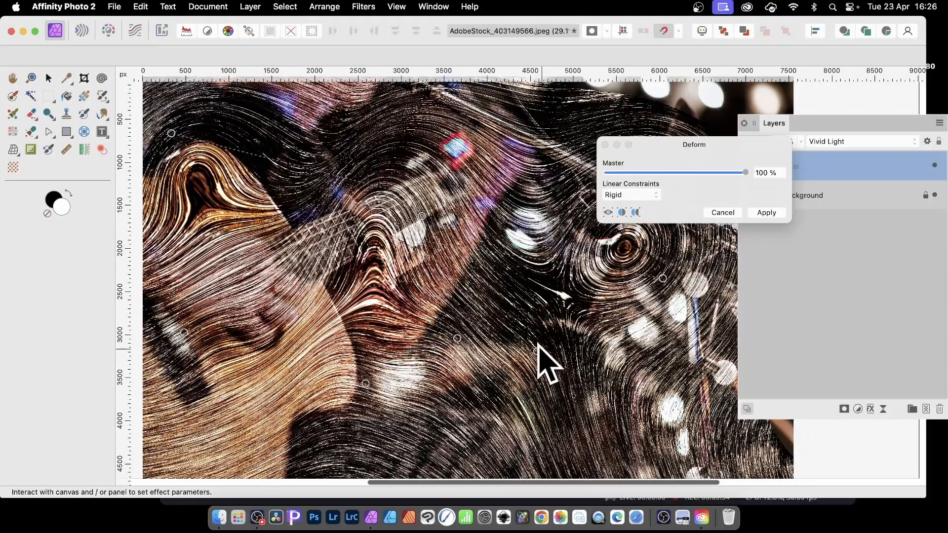
{"action": "left_click_drag", "start_coordinate": [537, 351], "coordinate": [599, 433]}
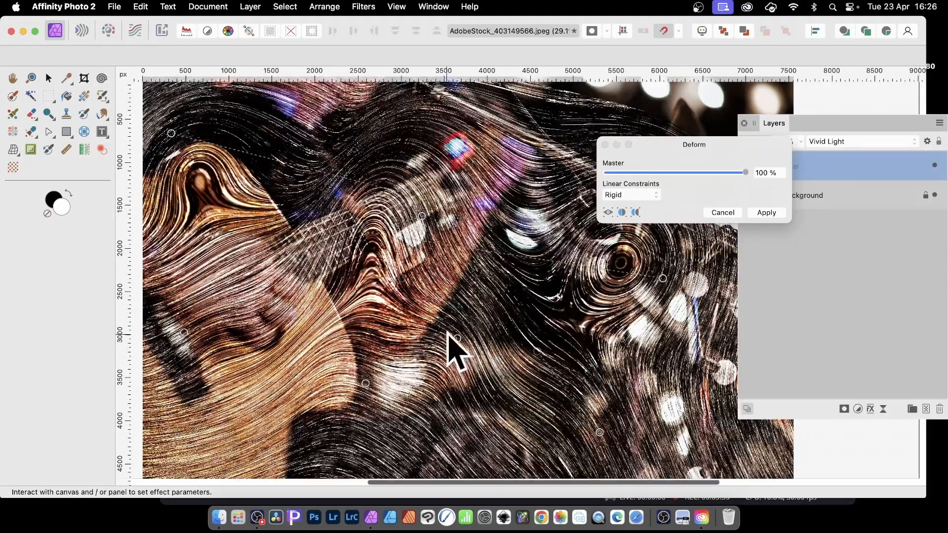
{"action": "left_click_drag", "start_coordinate": [457, 337], "coordinate": [458, 391]}
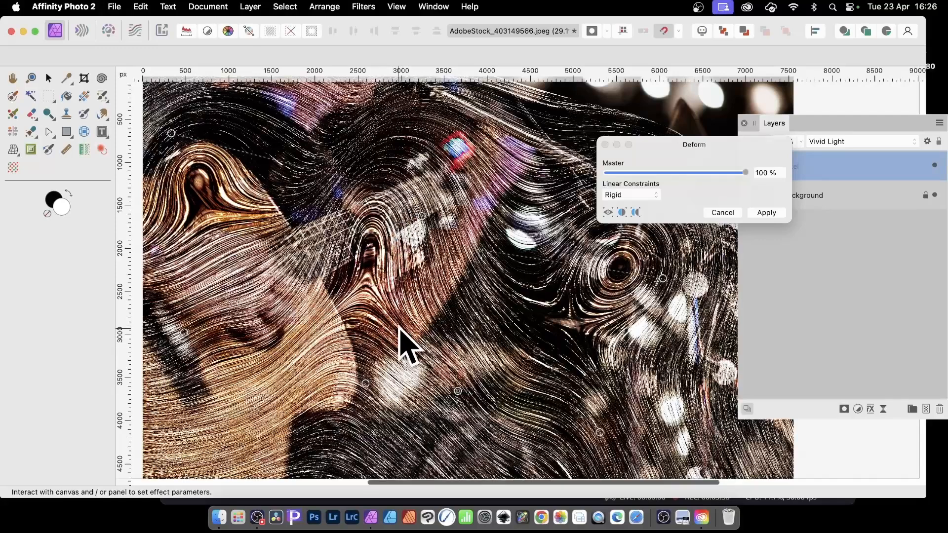
Stretch the texture over the photo's upper-right corner with a deform handle and apply the Deform filter.
{"action": "left_click_drag", "start_coordinate": [672, 144], "coordinate": [722, 209]}
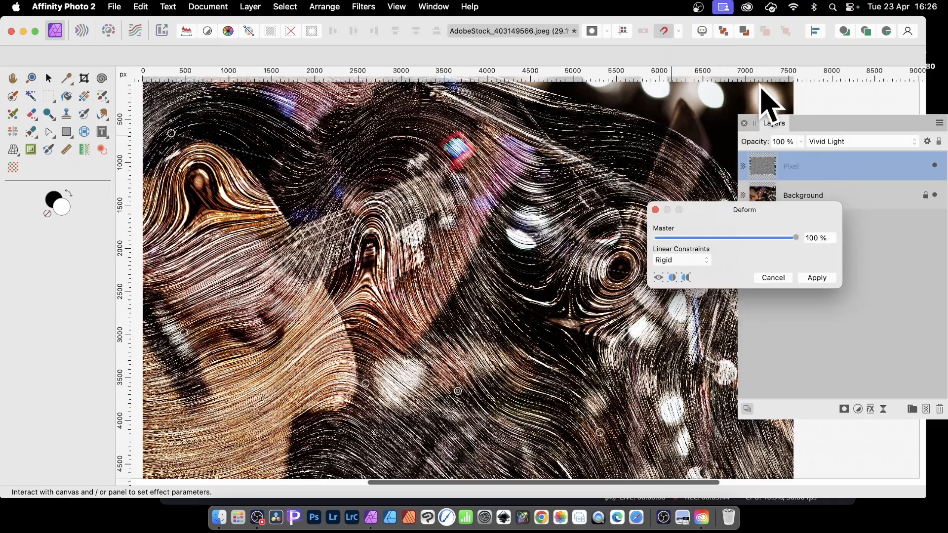
{"action": "left_click_drag", "start_coordinate": [585, 188], "coordinate": [764, 80]}
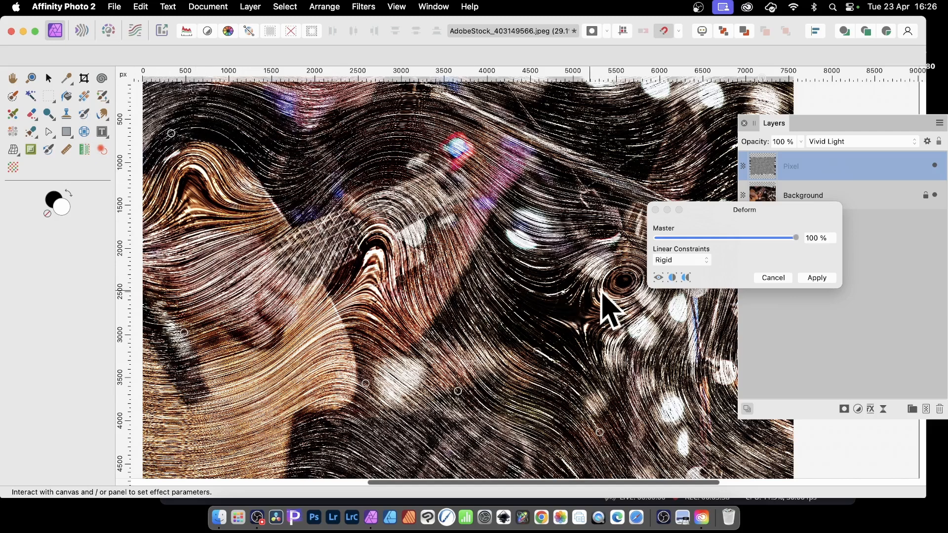
{"action": "left_click", "coordinate": [820, 278]}
Try the Hard Mix blend mode on the Pixel layer, then settle on Soft Light.
{"action": "left_click_drag", "start_coordinate": [849, 124], "coordinate": [155, 198]}
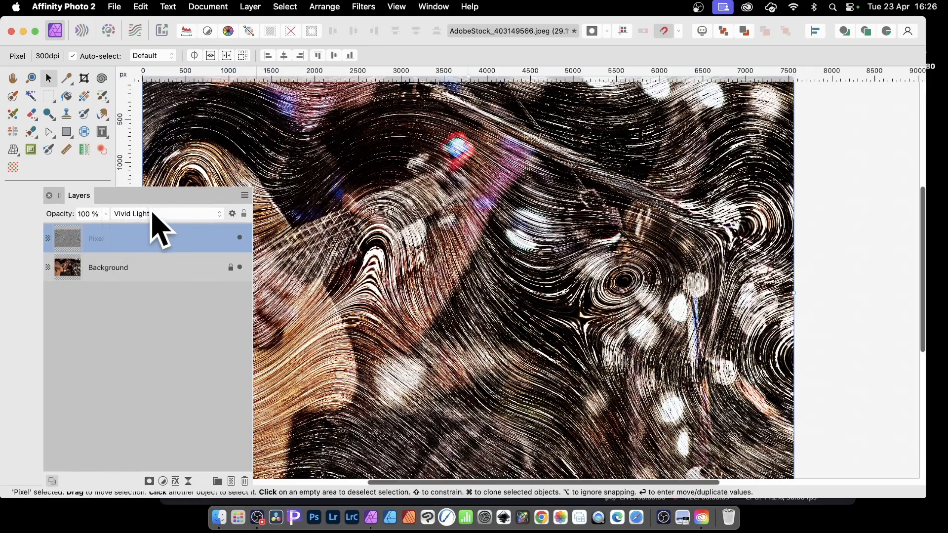
{"action": "left_click", "coordinate": [152, 214]}
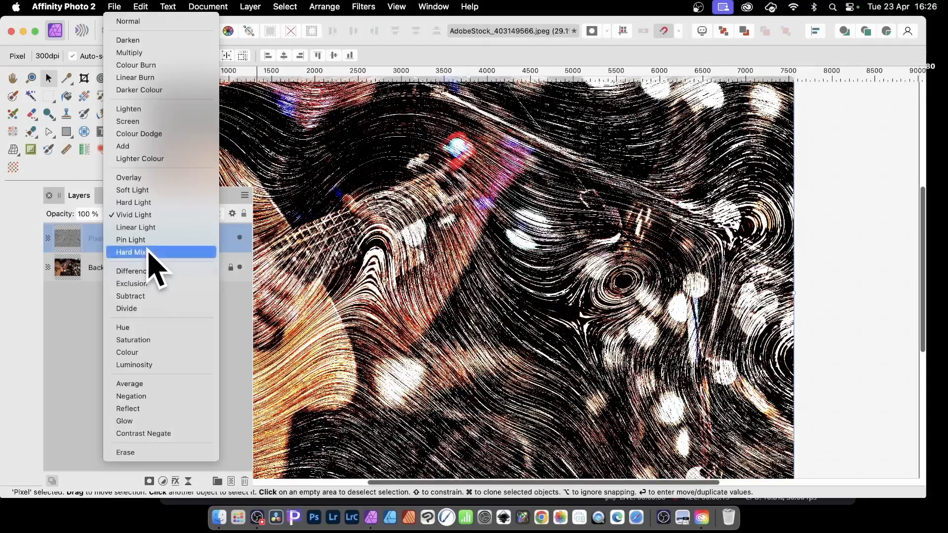
{"action": "left_click", "coordinate": [149, 252]}
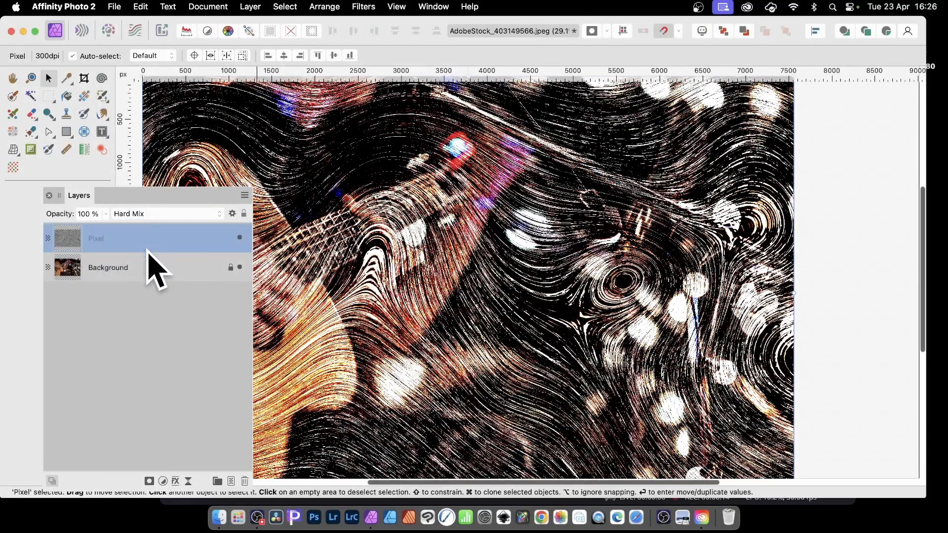
{"action": "left_click", "coordinate": [151, 214]}
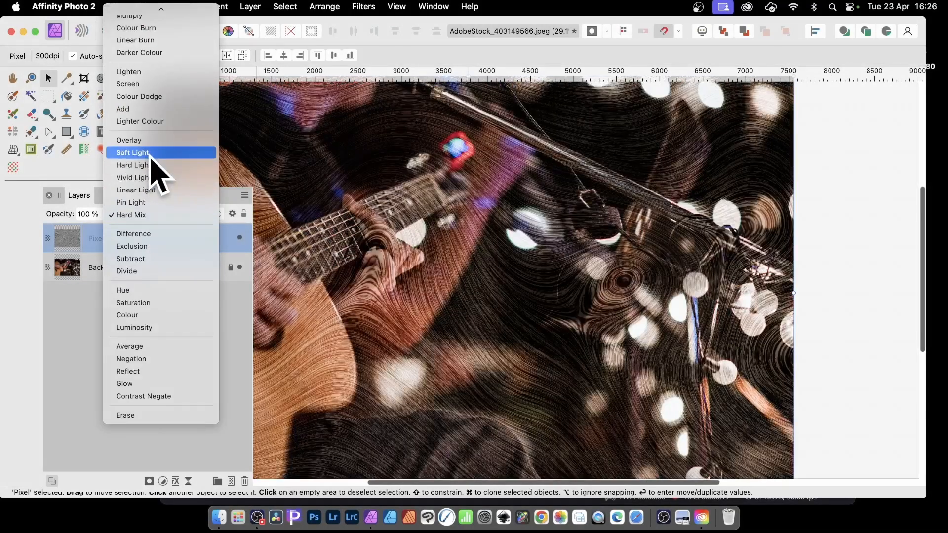
{"action": "left_click", "coordinate": [157, 170]}
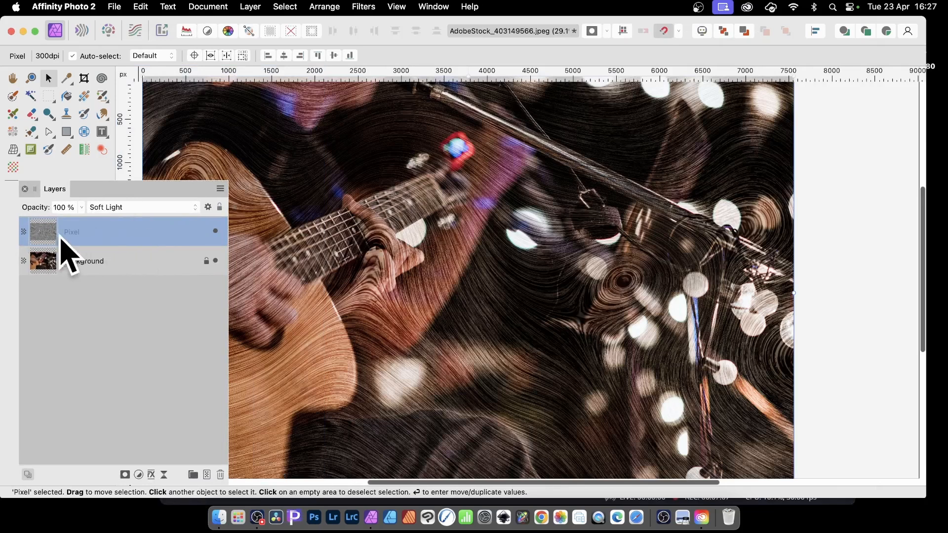
Duplicate the Pixel layer, offset the copy up and to the left, and enlarge it beyond the canvas.
{"action": "right_click", "coordinate": [87, 232]}
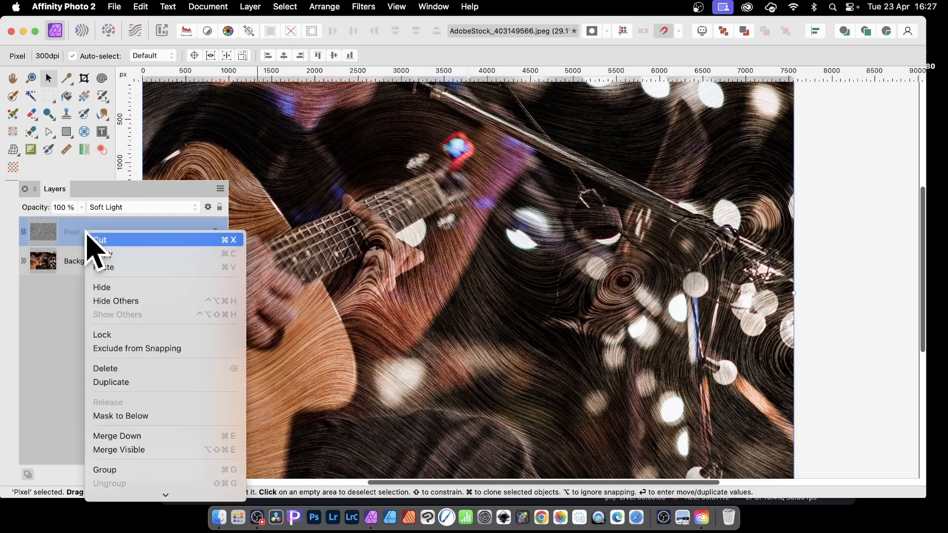
{"action": "left_click", "coordinate": [128, 383]}
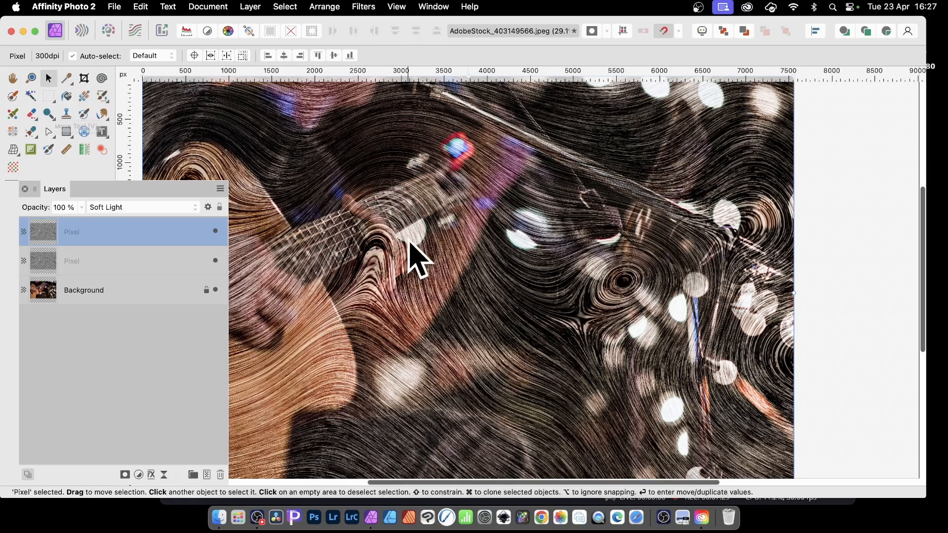
{"action": "left_click_drag", "start_coordinate": [413, 254], "coordinate": [344, 189]}
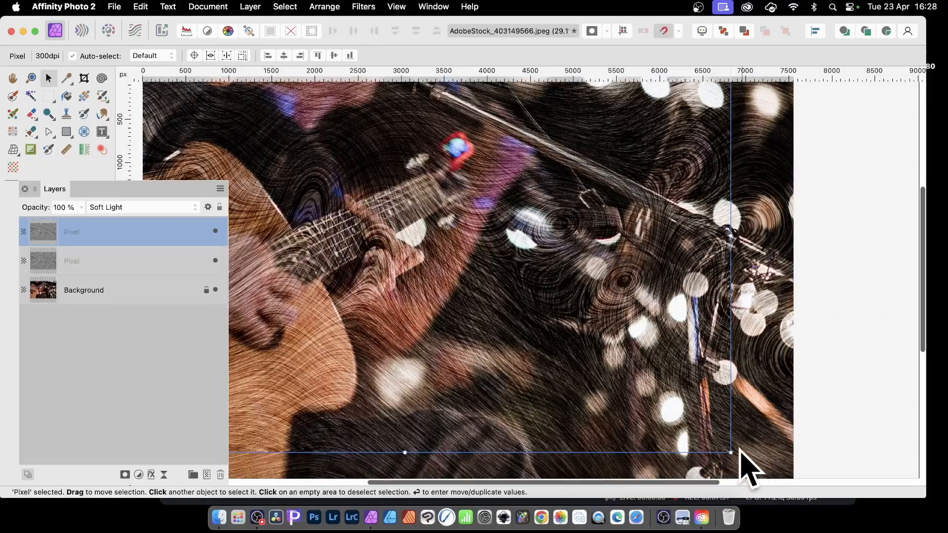
{"action": "left_click_drag", "start_coordinate": [731, 459], "coordinate": [829, 477]}
Reposition the enlarged Pixel copy over the photo so its streaks cross those of the layer below.
{"action": "scroll", "coordinate": [660, 346], "scroll_direction": "up", "scroll_amount": 3}
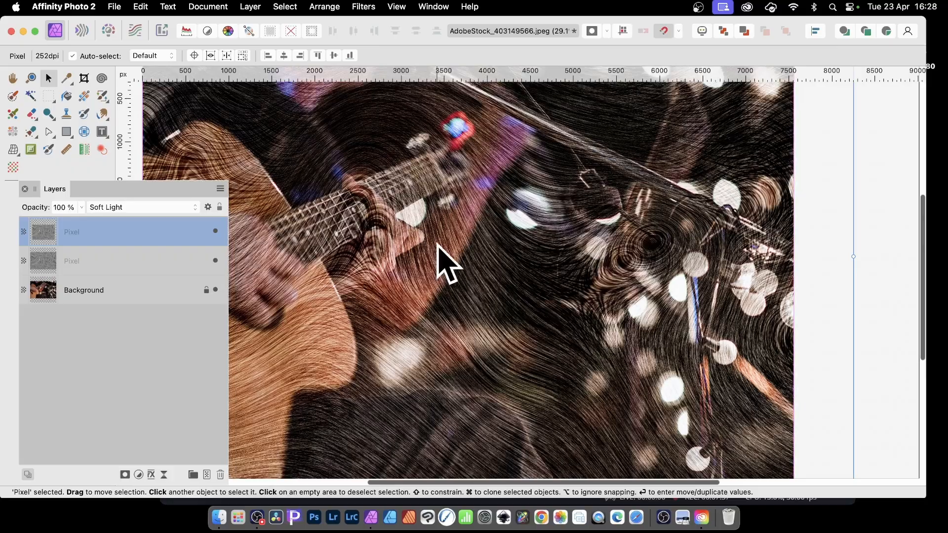
{"action": "left_click_drag", "start_coordinate": [432, 238], "coordinate": [408, 247]}
{"action": "scroll", "coordinate": [568, 289], "scroll_direction": "up", "scroll_amount": 2}
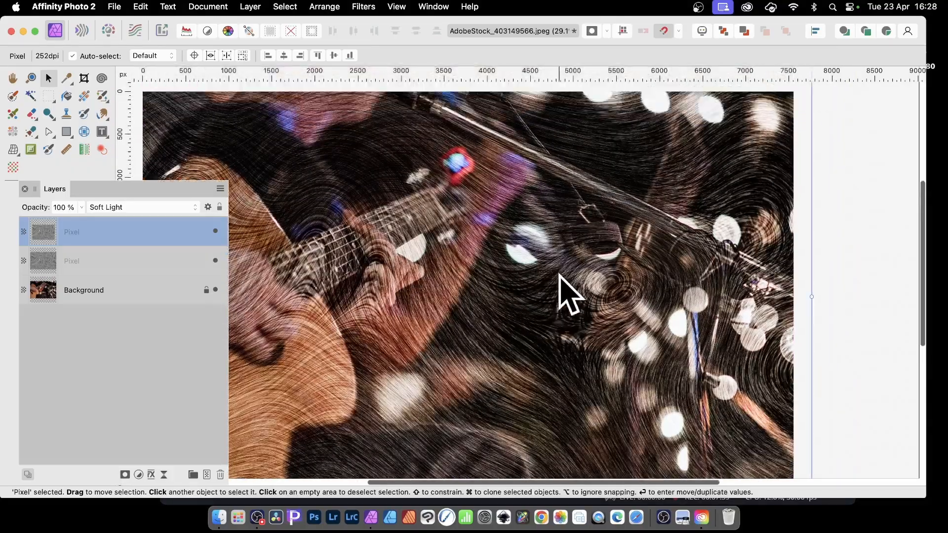
{"action": "left_click_drag", "start_coordinate": [662, 186], "coordinate": [631, 296]}
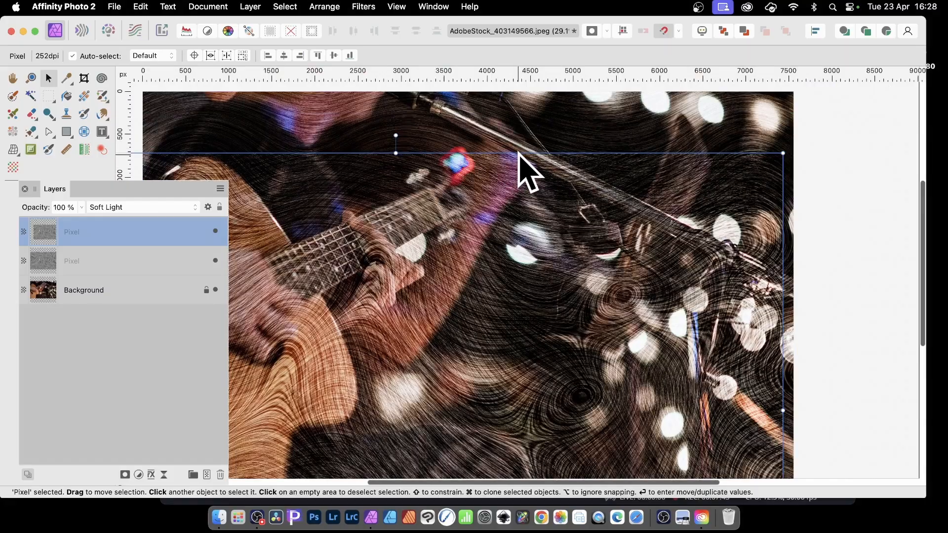
{"action": "left_click_drag", "start_coordinate": [592, 232], "coordinate": [567, 127]}
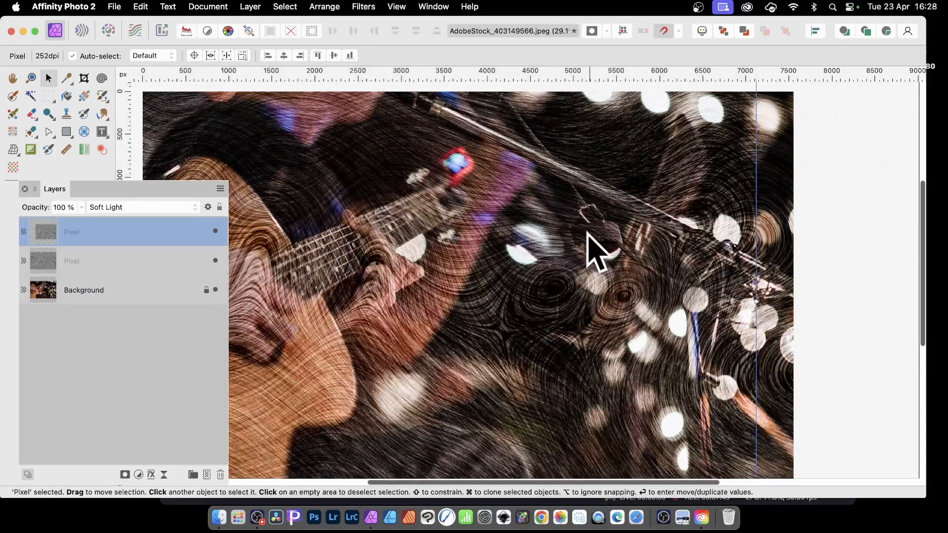
{"action": "left_click_drag", "start_coordinate": [589, 239], "coordinate": [630, 237]}
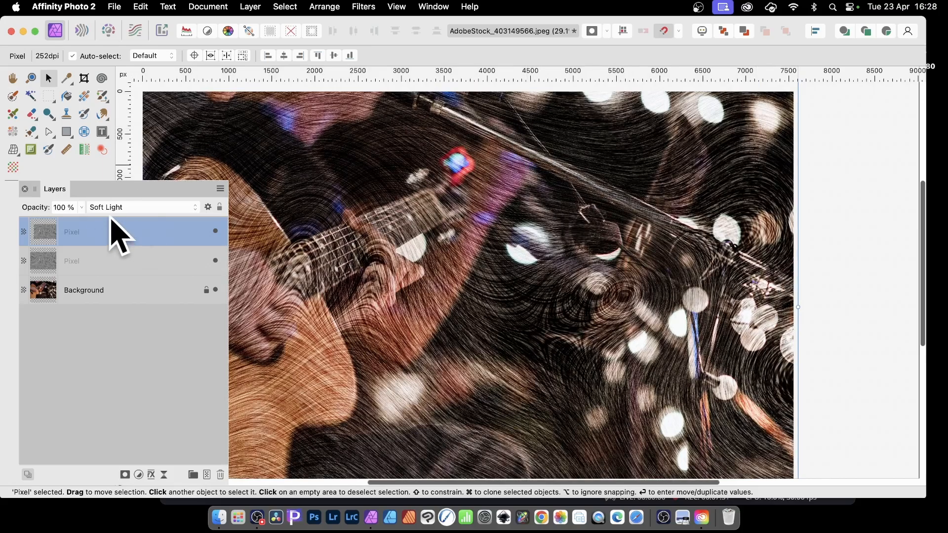
Try the Hard Mix blend mode on the duplicated Pixel layer and switch it to Divide.
{"action": "left_click", "coordinate": [142, 207]}
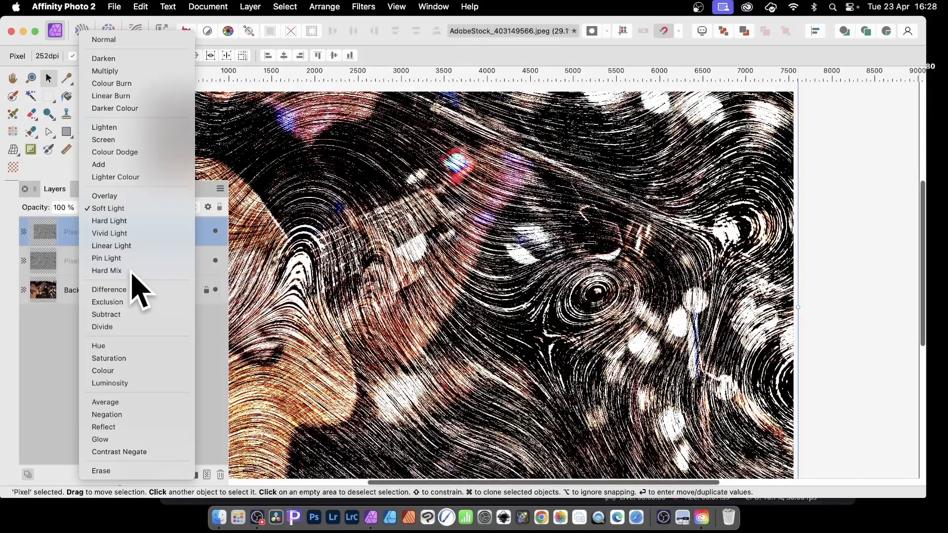
{"action": "left_click", "coordinate": [131, 271]}
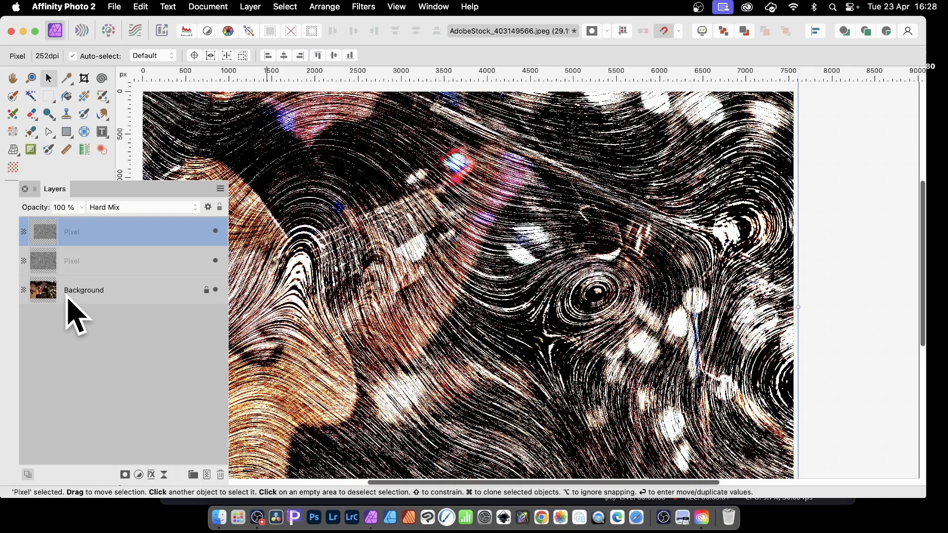
{"action": "left_click", "coordinate": [122, 208]}
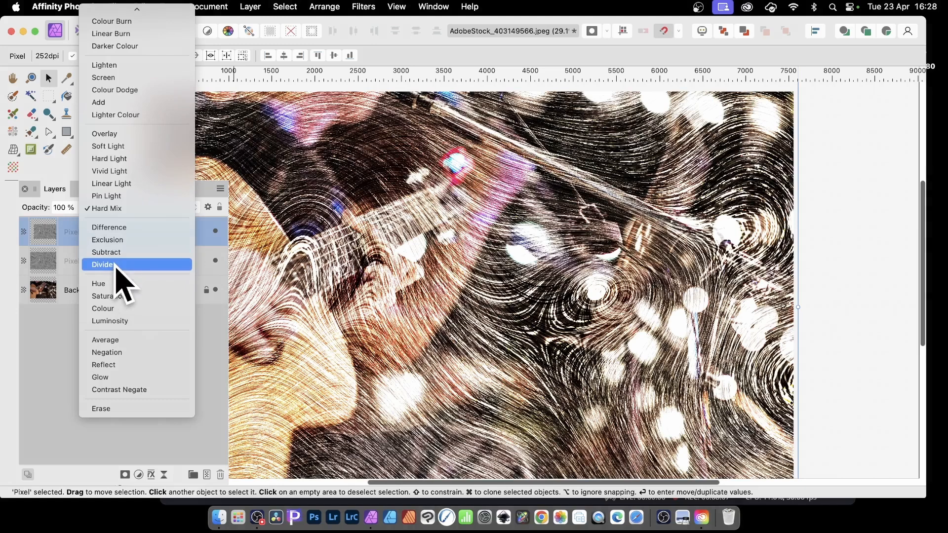
{"action": "left_click", "coordinate": [102, 265]}
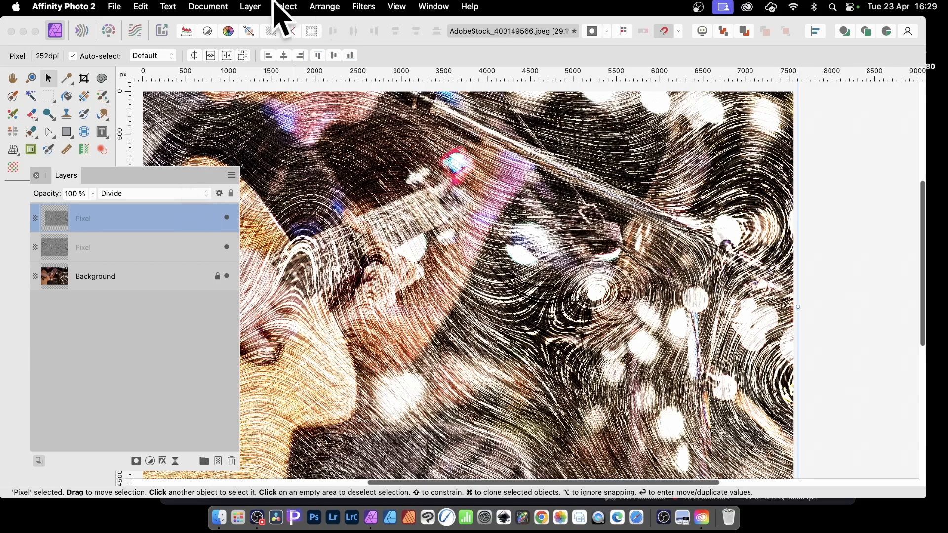
Add a new empty pixel layer above the two texture layers and look through the available filters.
{"action": "left_click", "coordinate": [251, 6]}
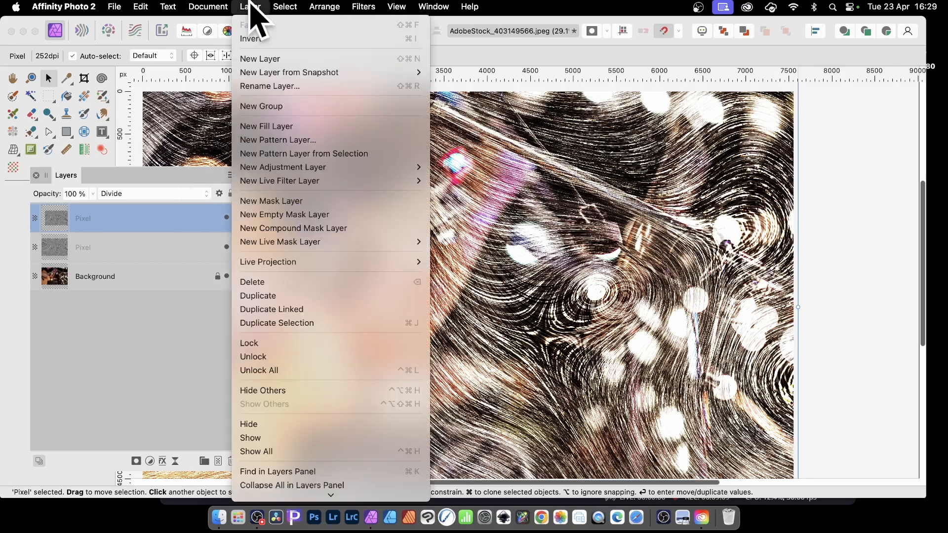
{"action": "left_click", "coordinate": [260, 58]}
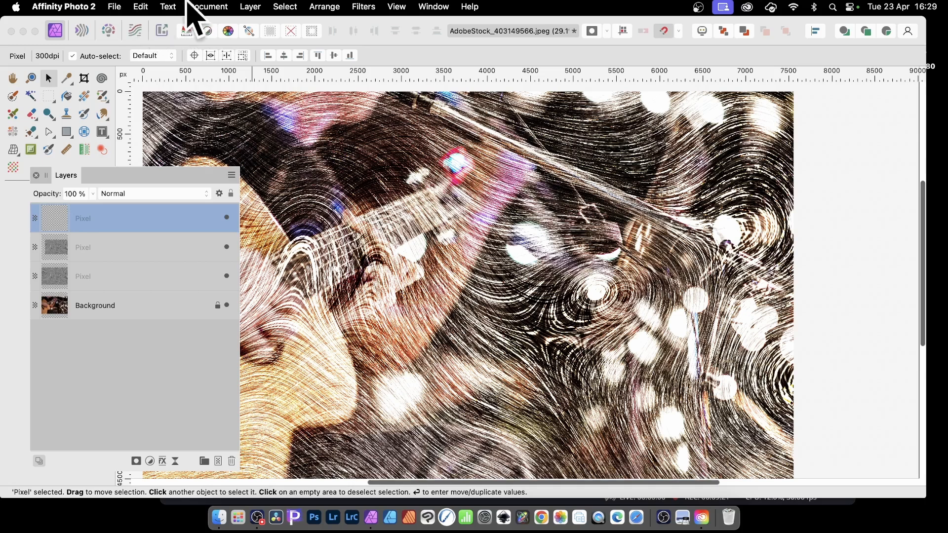
{"action": "left_click", "coordinate": [364, 5]}
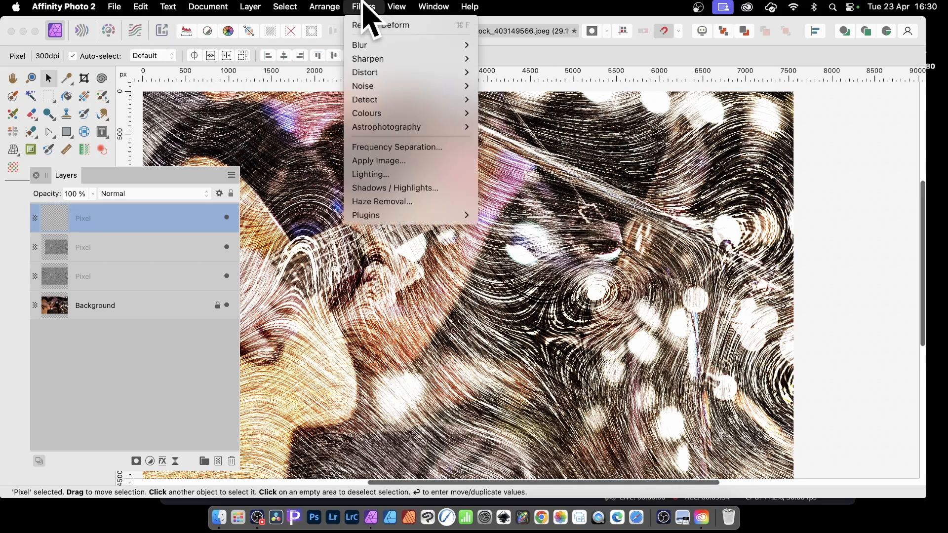
{"action": "mouse_move", "coordinate": [372, 115]}
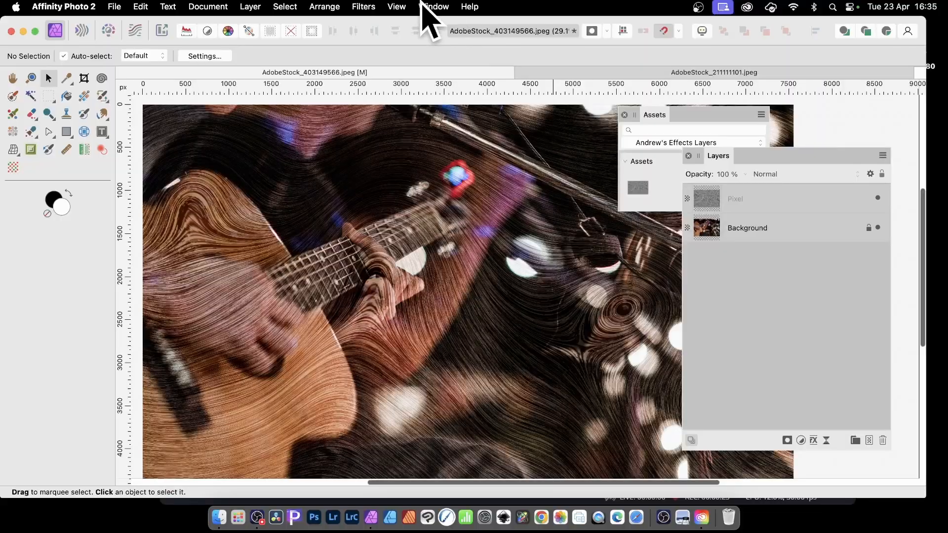
Move the Assets panel beside the Layers panel so both are fully accessible.
{"action": "left_click", "coordinate": [433, 6]}
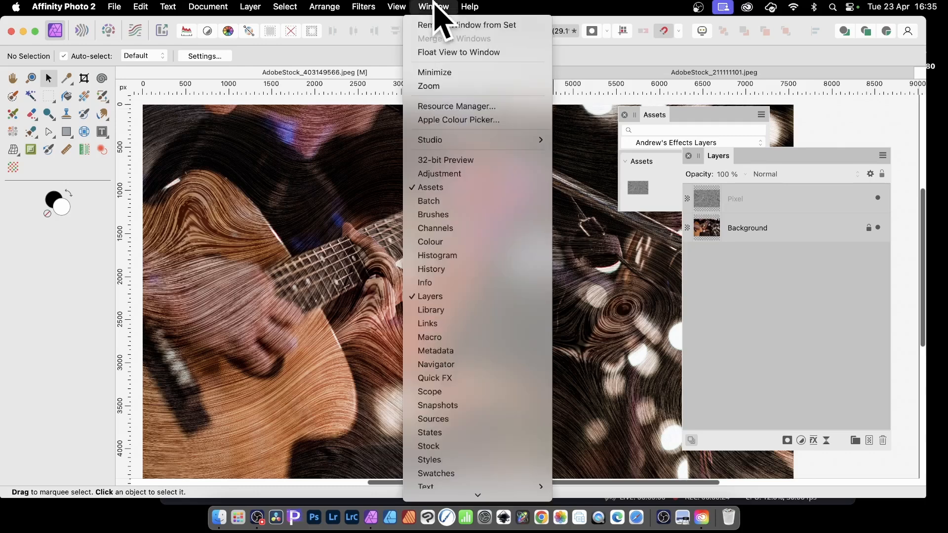
{"action": "left_click", "coordinate": [660, 119]}
{"action": "left_click_drag", "start_coordinate": [659, 113], "coordinate": [571, 129]}
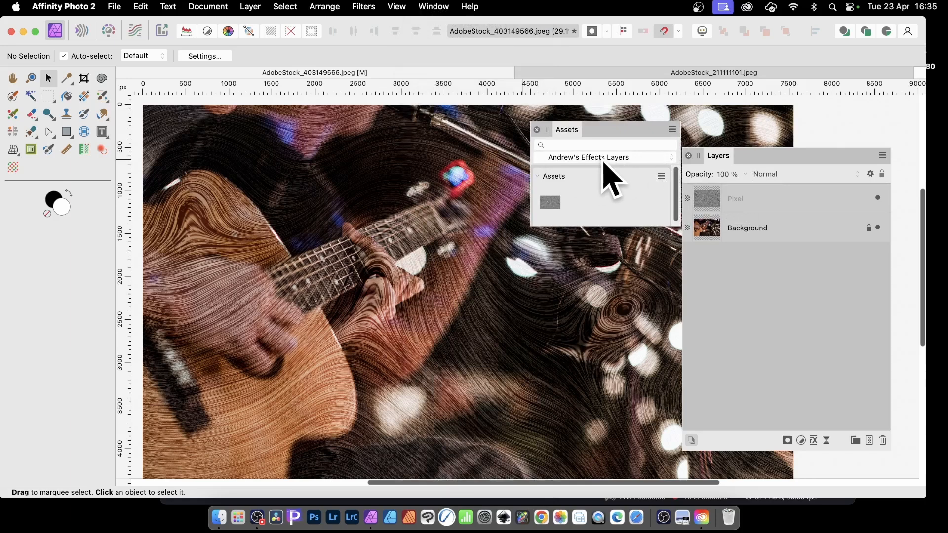
Add the Soft Light Pixel texture layer as a new asset in the custom effects category's Assets group.
{"action": "left_click", "coordinate": [661, 176]}
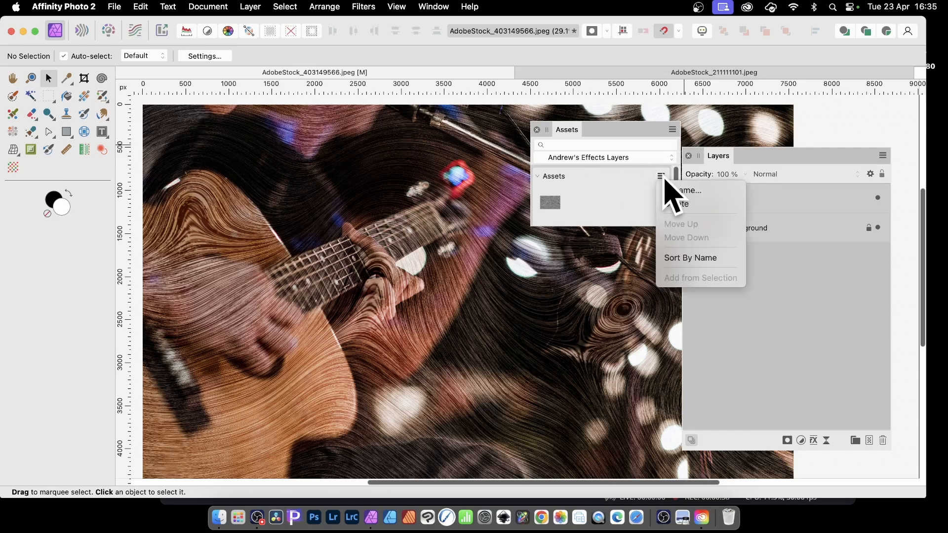
{"action": "left_click", "coordinate": [724, 298]}
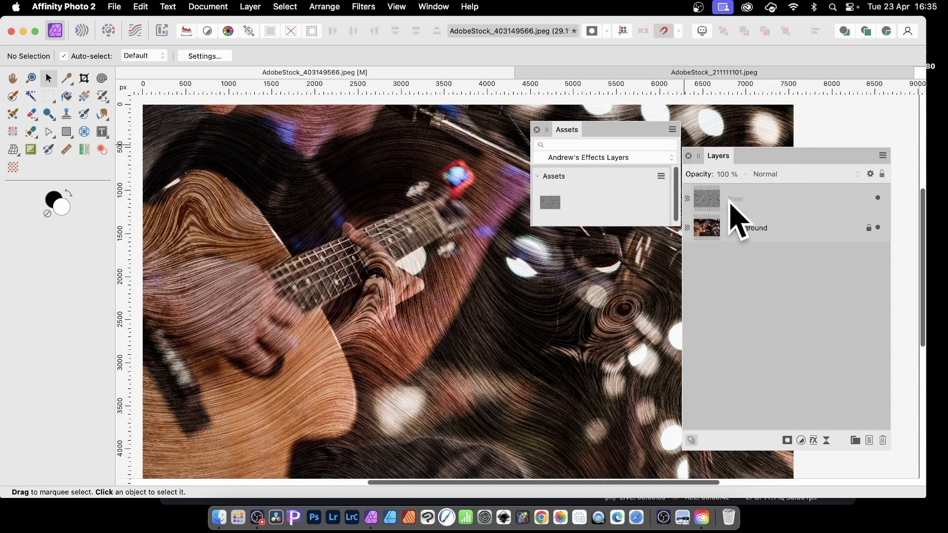
{"action": "left_click", "coordinate": [761, 199]}
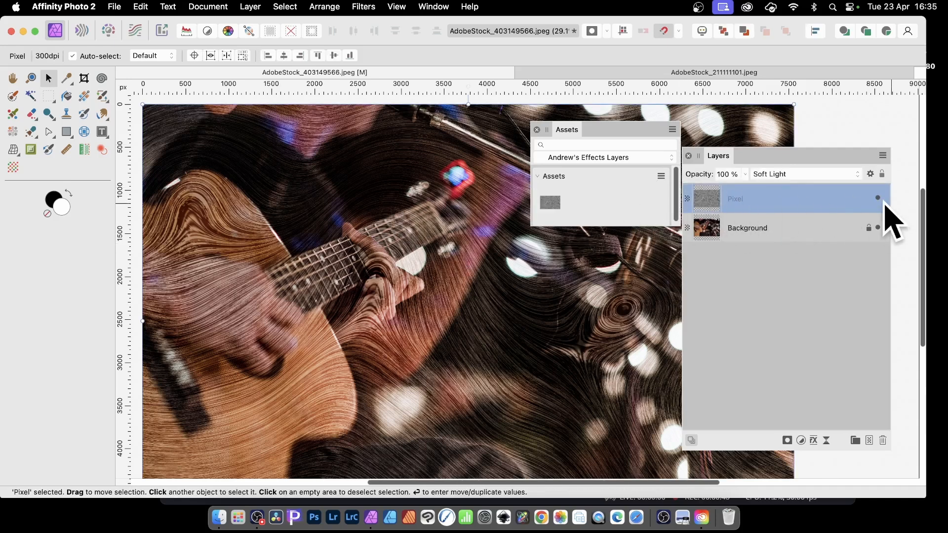
{"action": "left_click", "coordinate": [661, 176]}
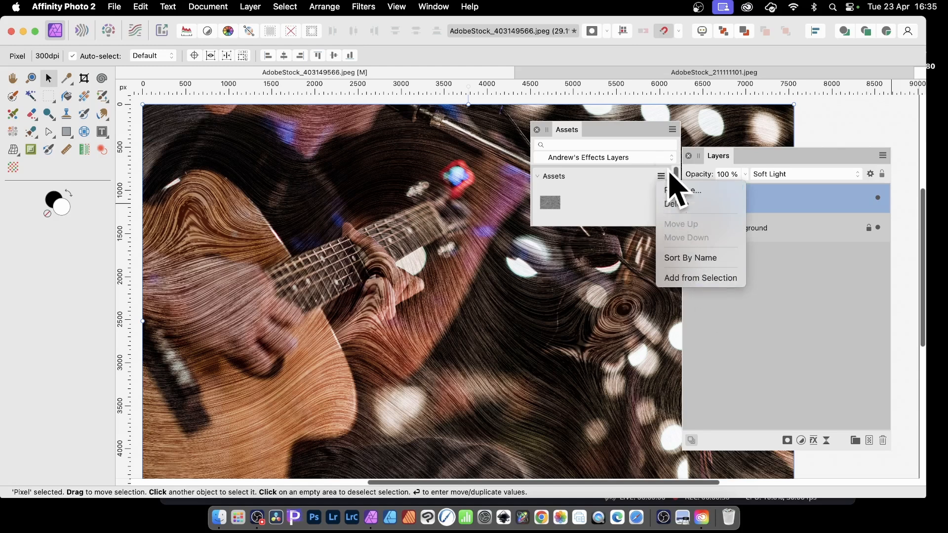
{"action": "left_click", "coordinate": [698, 278]}
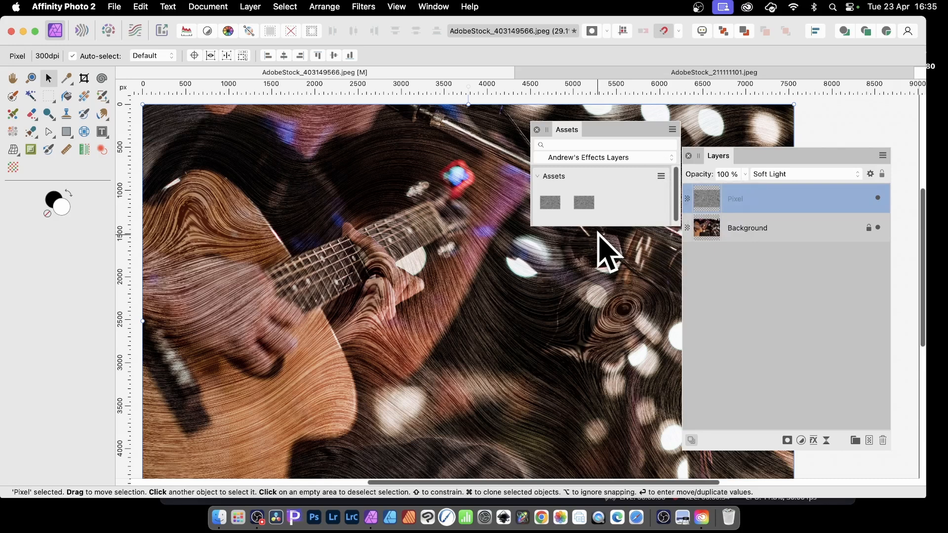
Switch to AdobeStock_211111101.jpeg, place the new texture asset over the campfire photo, and move the Assets panel off the image.
{"action": "left_click", "coordinate": [617, 72]}
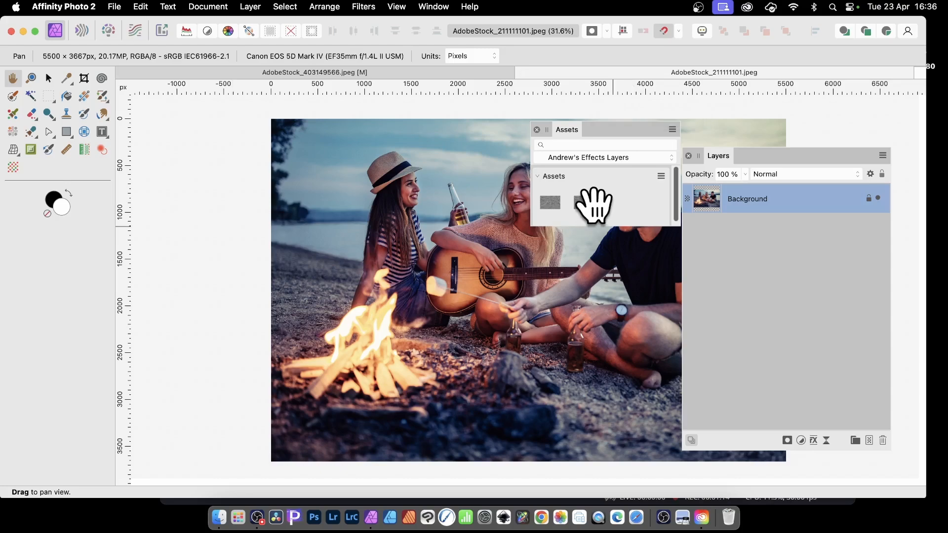
{"action": "left_click_drag", "start_coordinate": [591, 203], "coordinate": [459, 217]}
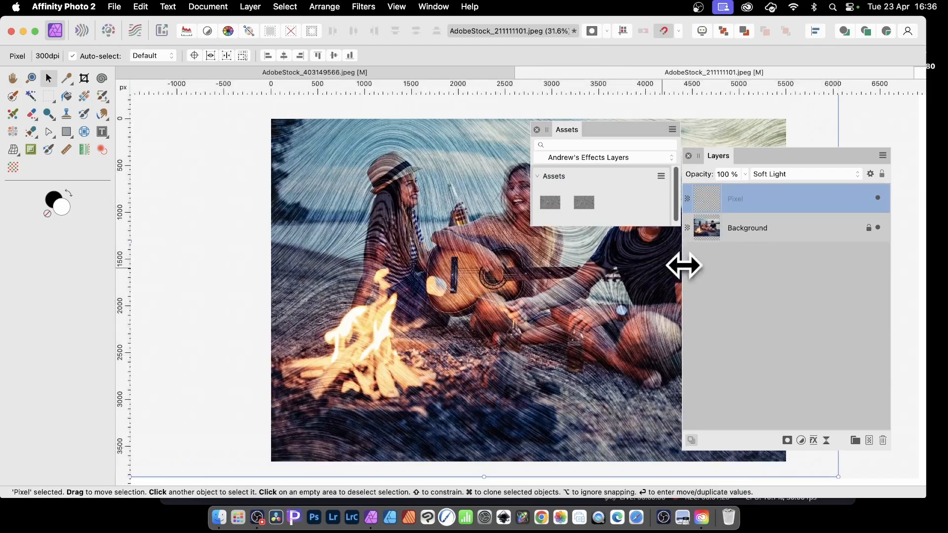
{"action": "left_click_drag", "start_coordinate": [627, 129], "coordinate": [815, 142]}
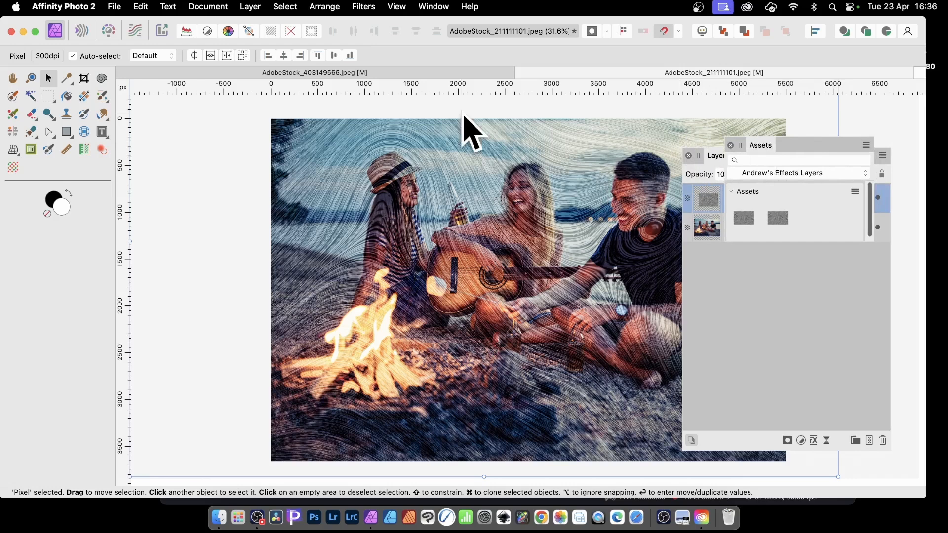